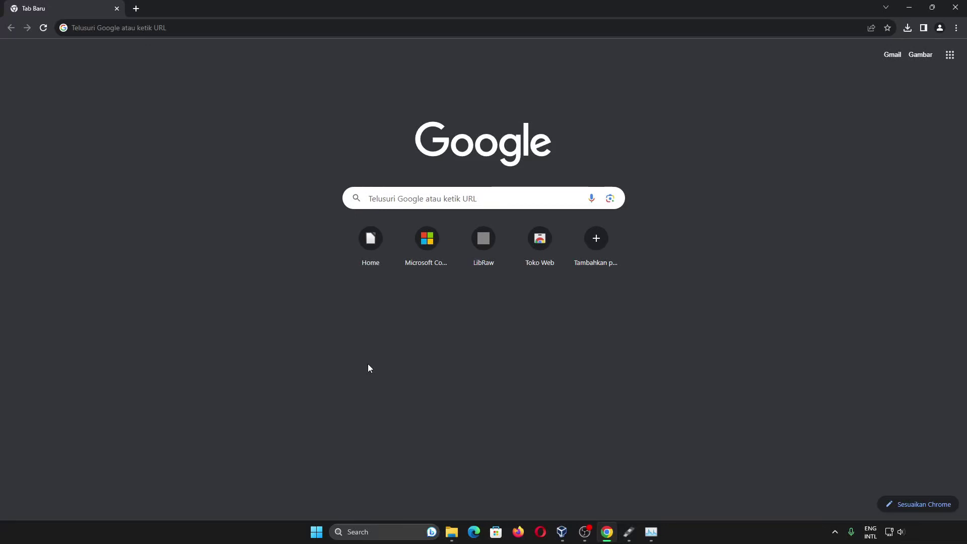
Step: Search Google for "kdeneon" and open the official KDE neon download page
left_click(418, 201)
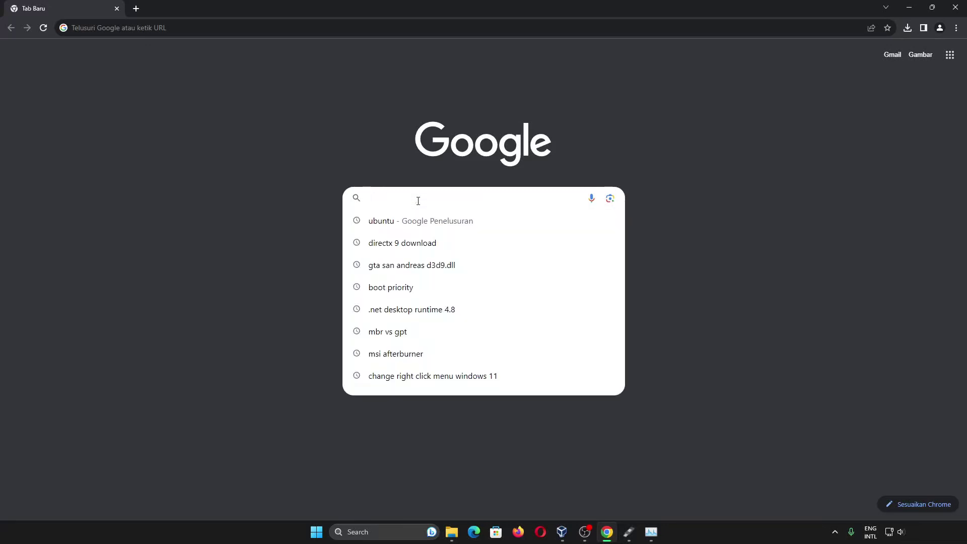
type("kdeneon")
key("Return")
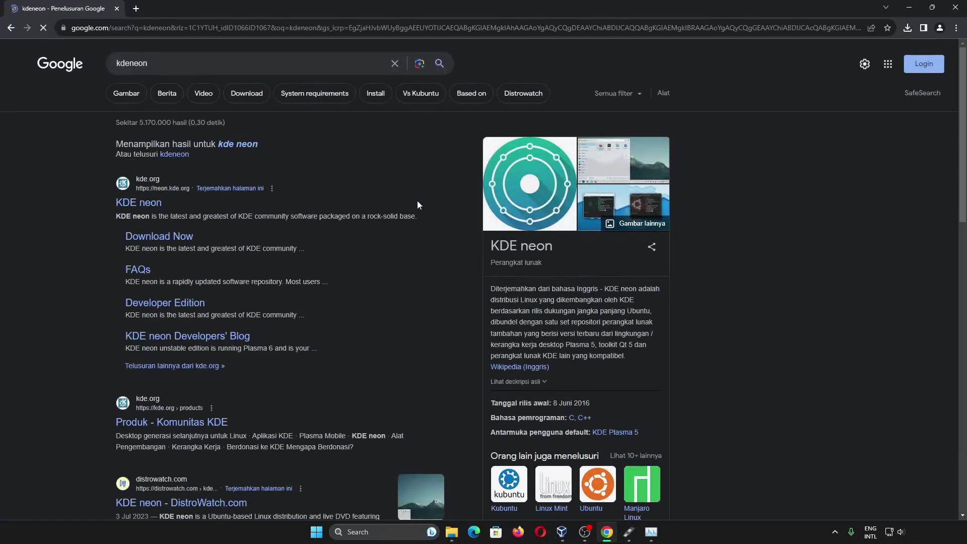
left_click(179, 237)
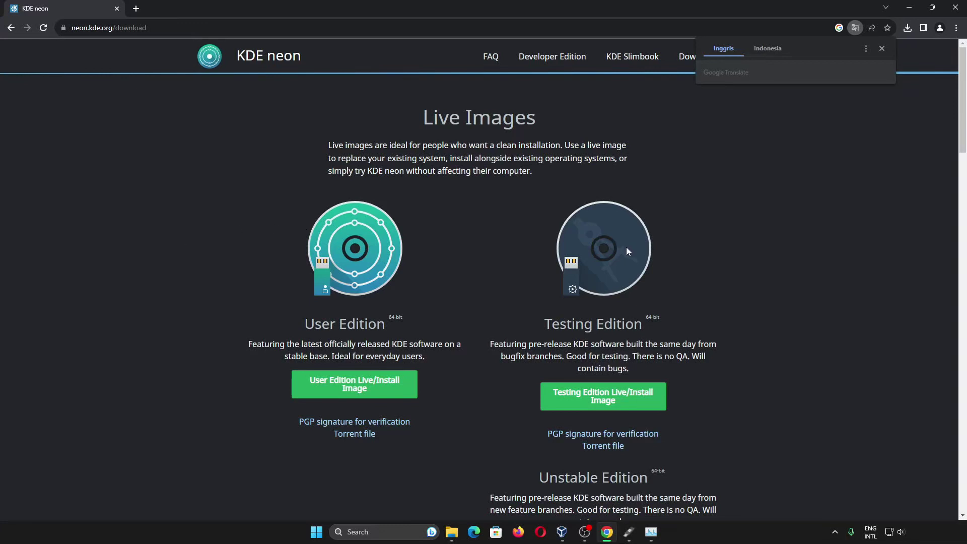
Step: Download the KDE neon User Edition live/install image and check its progress in the browser's recent downloads
scroll(627, 250, "down", 3)
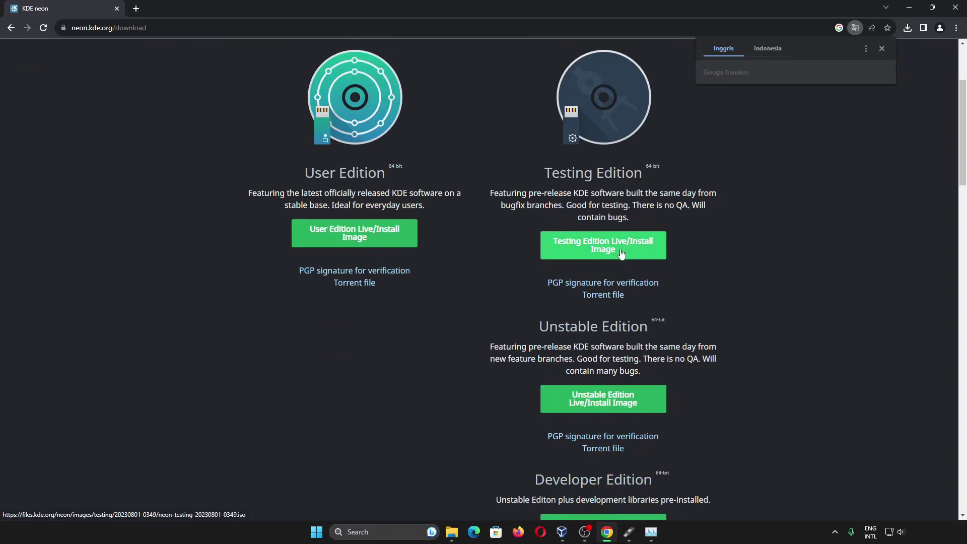
left_click(393, 255)
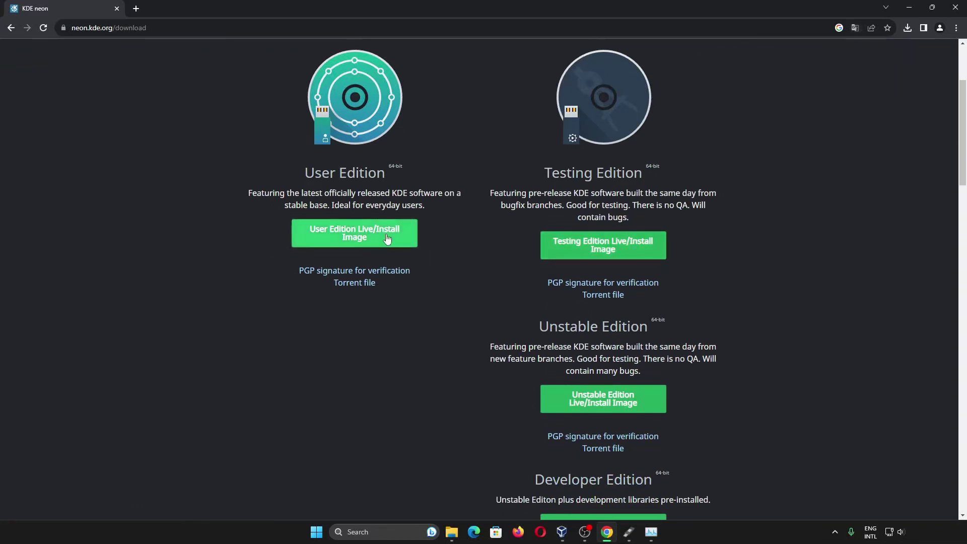
left_click(387, 239)
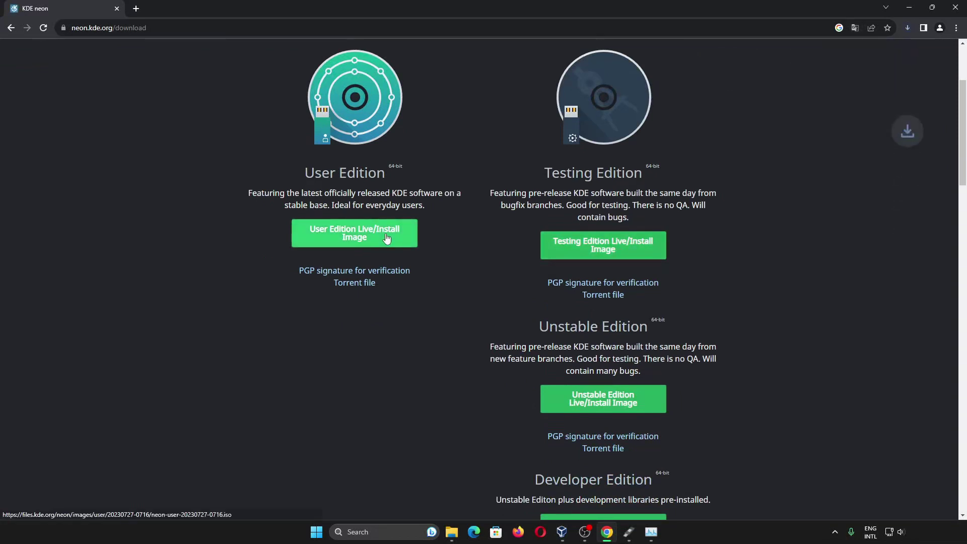
left_click(908, 27)
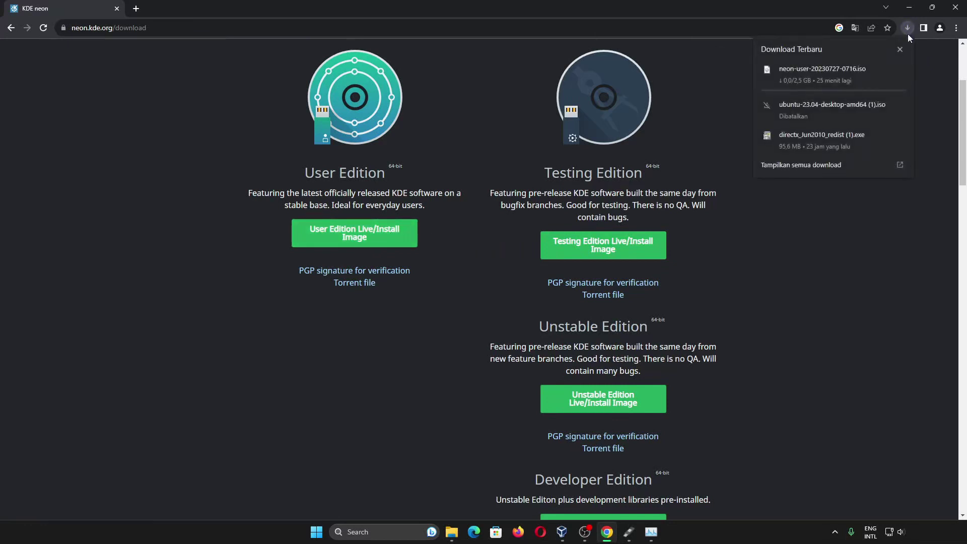
left_click(904, 48)
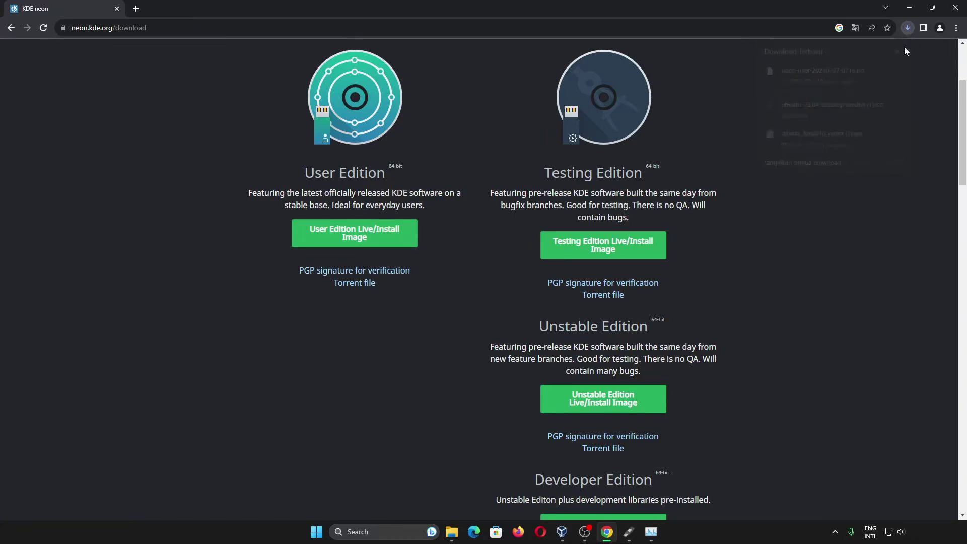
Step: Switch to File Explorer and launch rufus-4.2p.exe from the Downloads folder
left_click(451, 533)
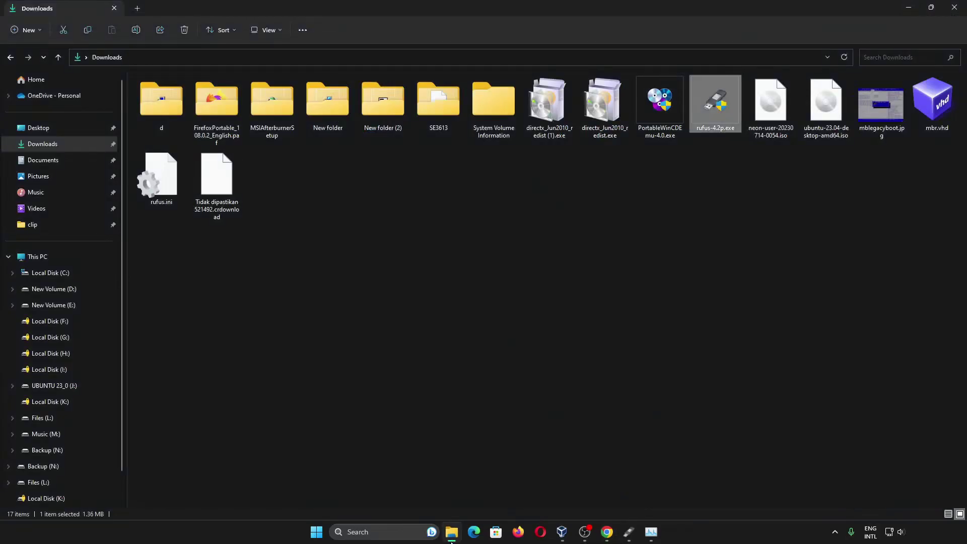
left_click(741, 239)
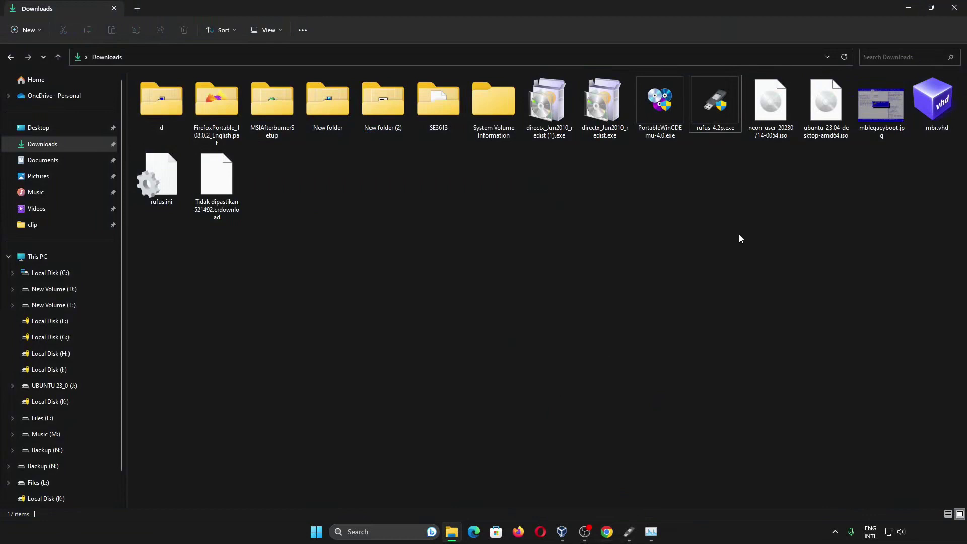
double_click(715, 103)
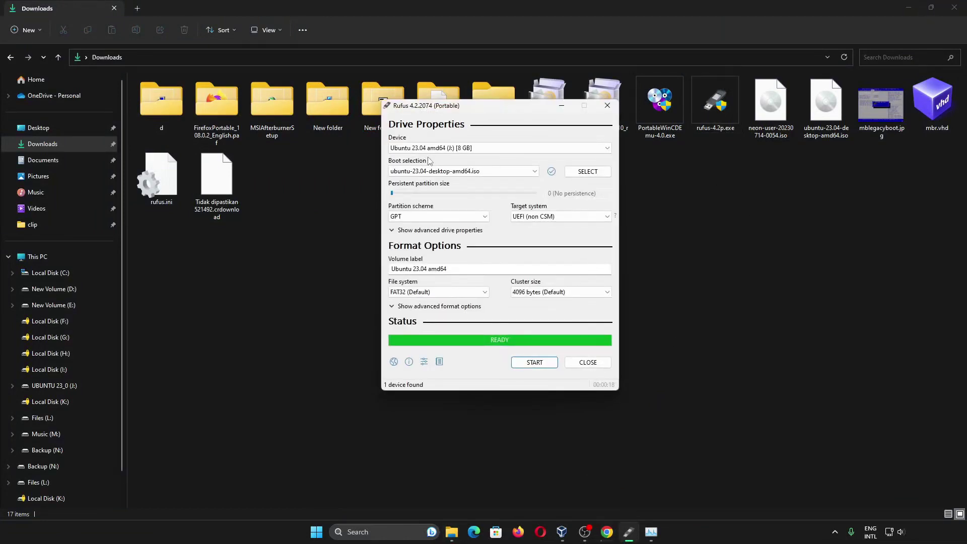
left_click(429, 148)
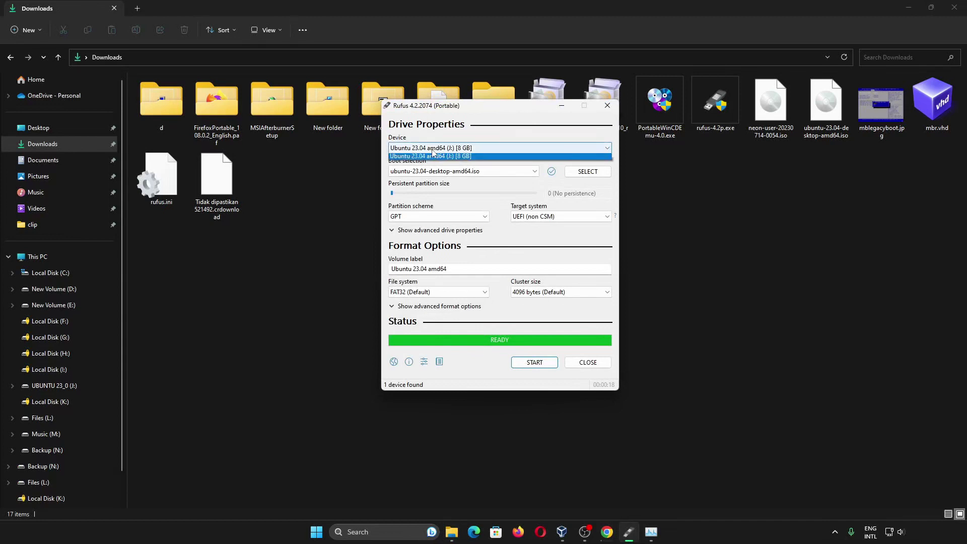
left_click(430, 159)
left_click(463, 172)
left_click(463, 181)
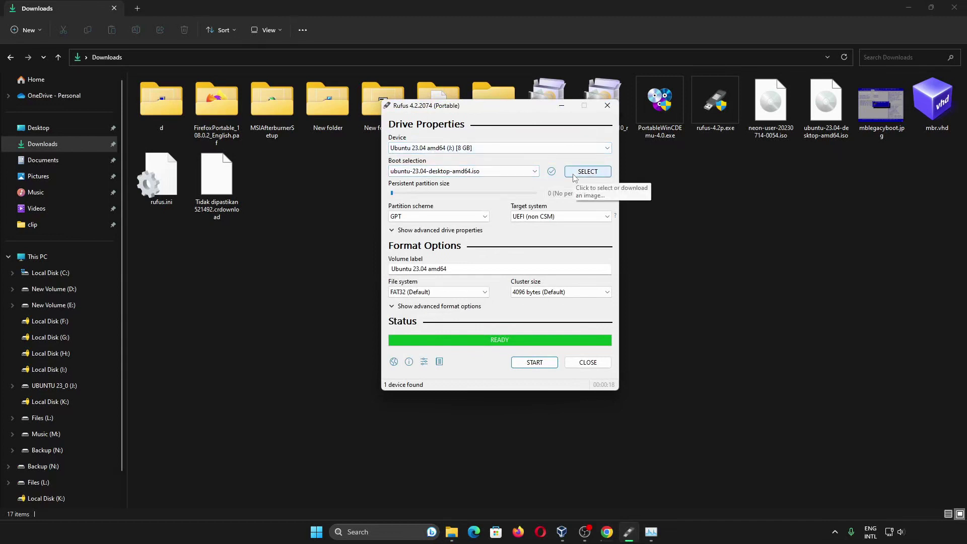
left_click(574, 174)
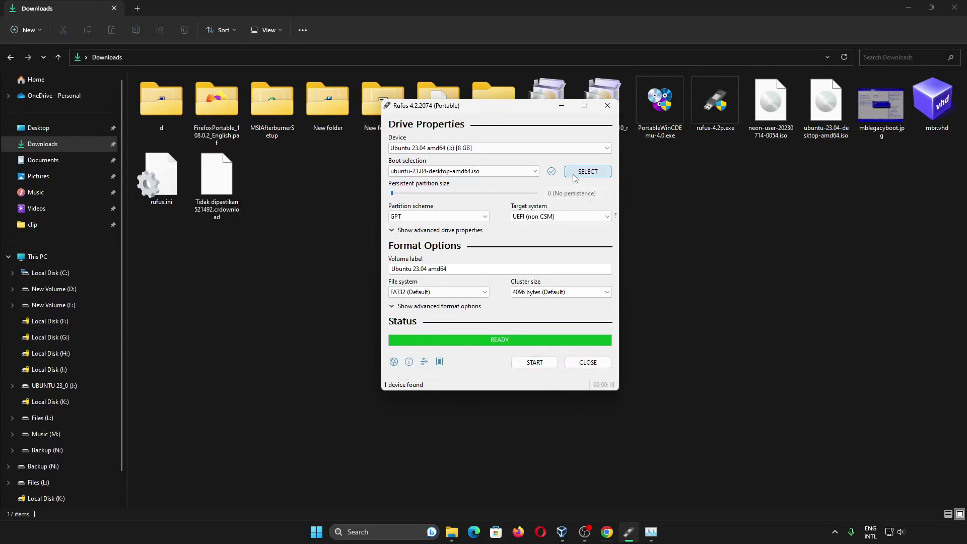
scroll(556, 282, "down", 2)
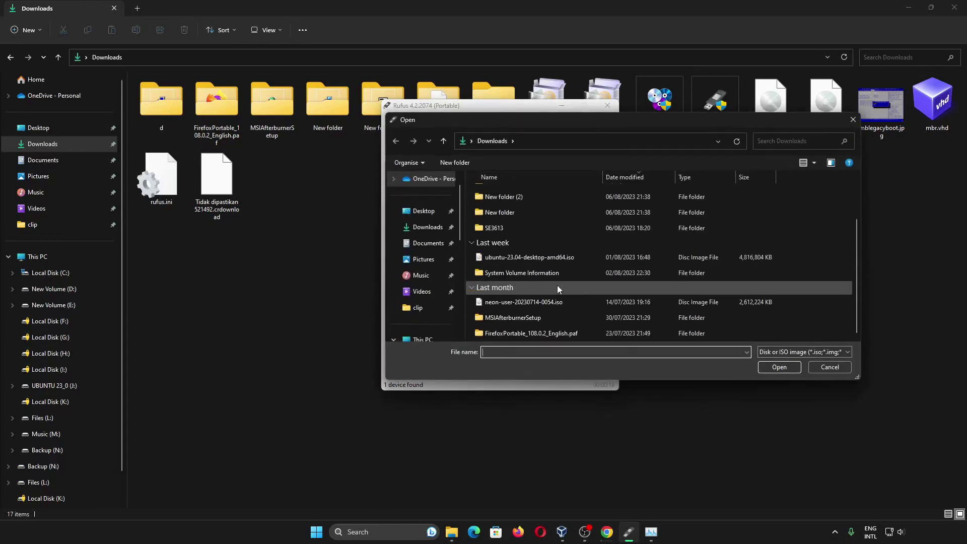
double_click(551, 304)
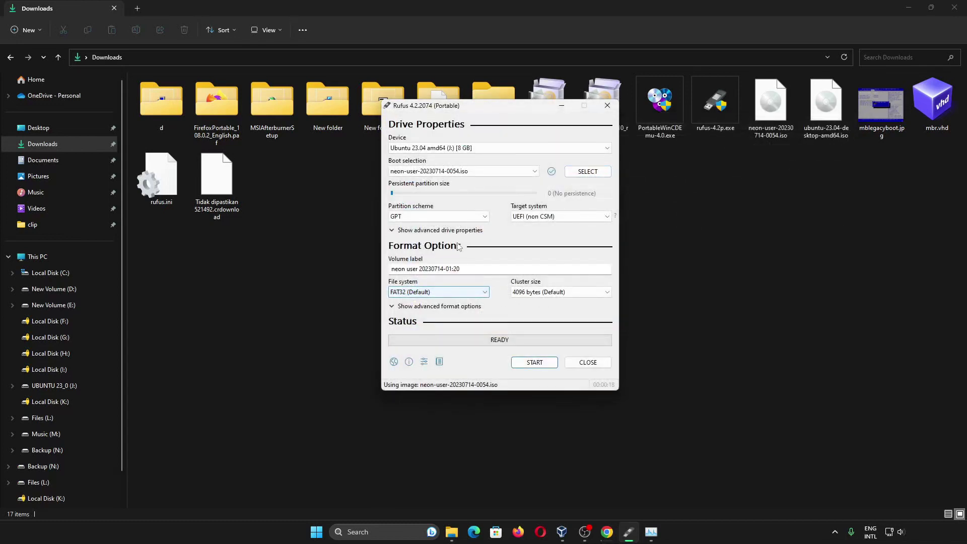
left_click(453, 220)
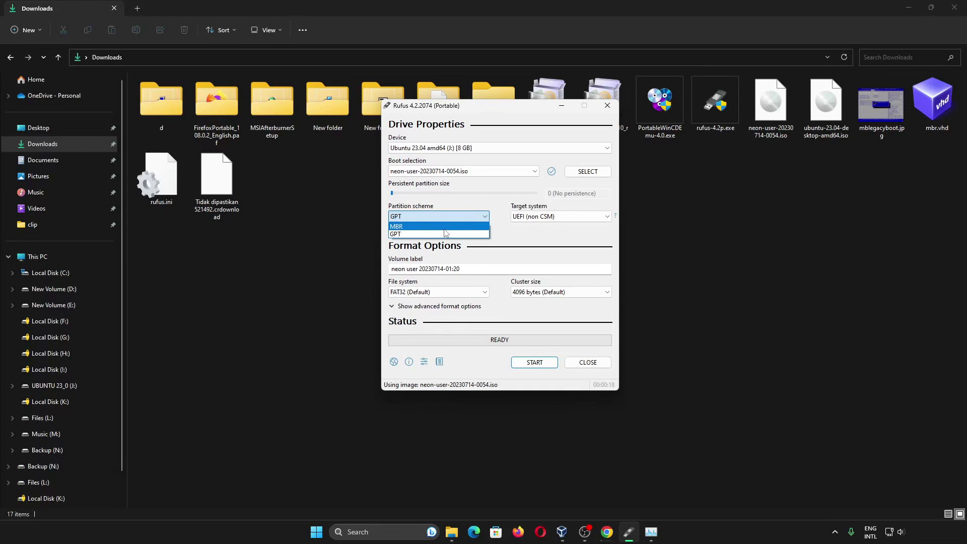
left_click(445, 229)
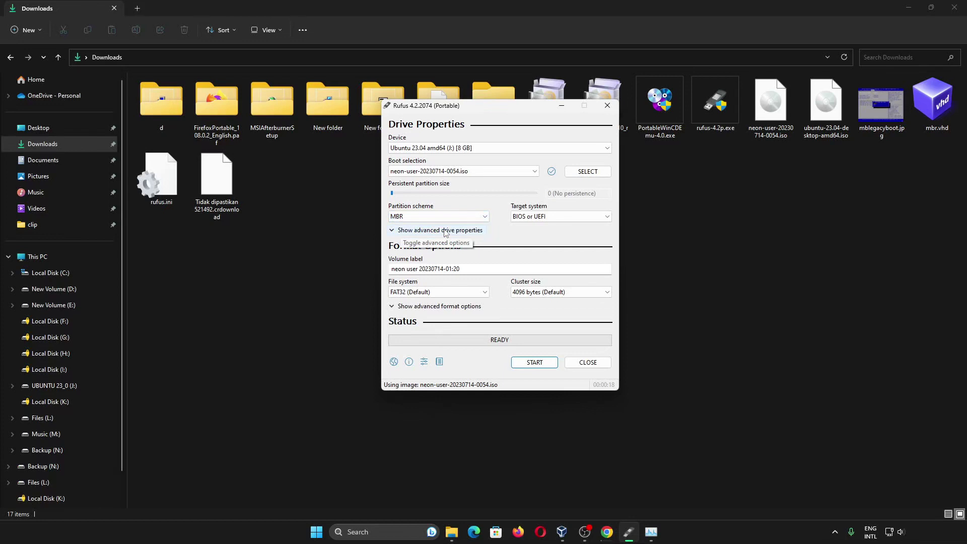
left_click(594, 367)
Step: Launch rufus-4.2p.exe again, allow it to make changes, and select neon-user-20230714-0054.iso as the boot image
double_click(718, 111)
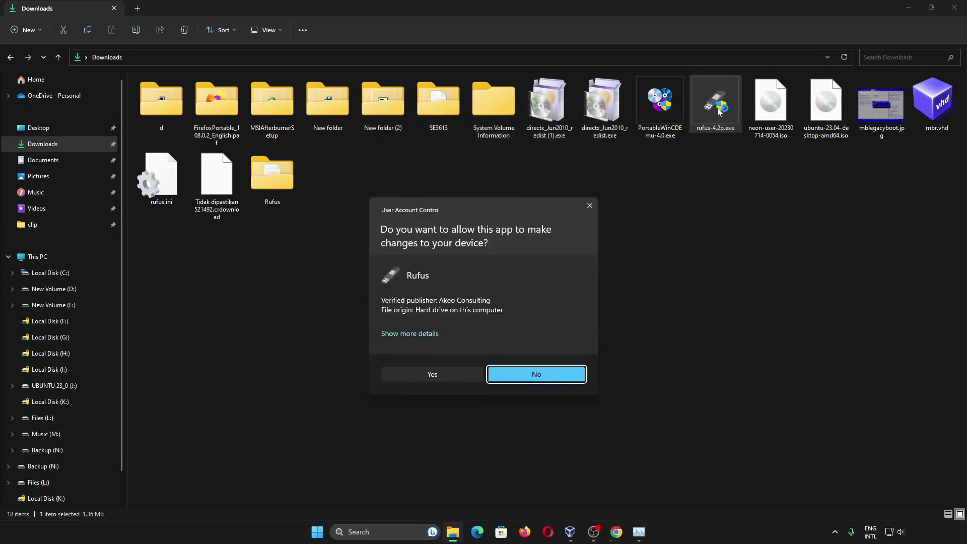
left_click(444, 379)
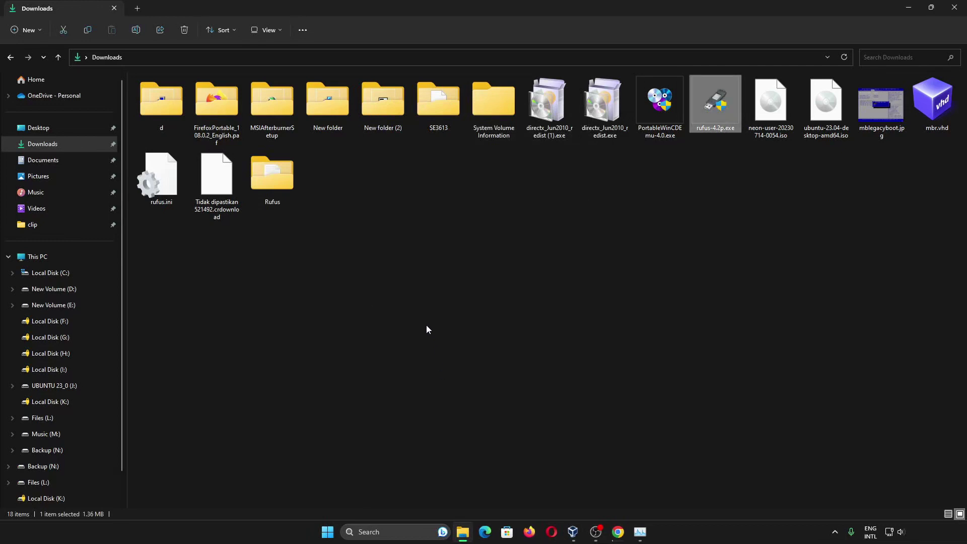
left_click(580, 170)
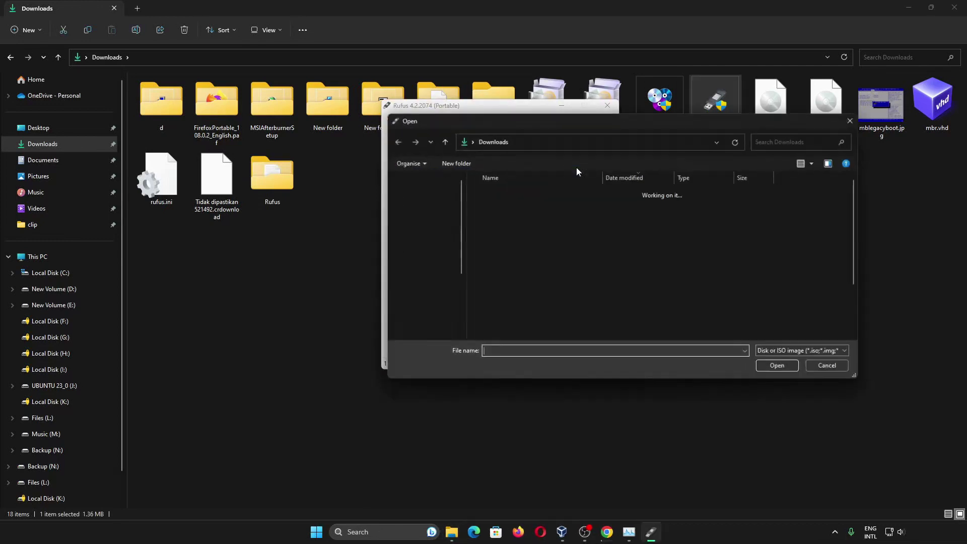
double_click(542, 334)
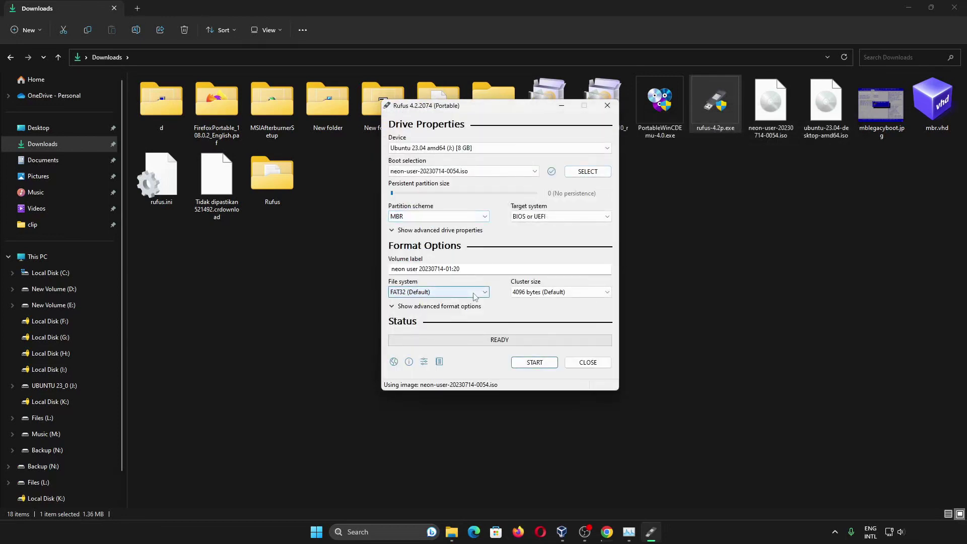
Step: Write the neon image to the 8 GB USB drive in ISO Image mode, accepting the Syslinux download and data erasure, and close Rufus
left_click(537, 363)
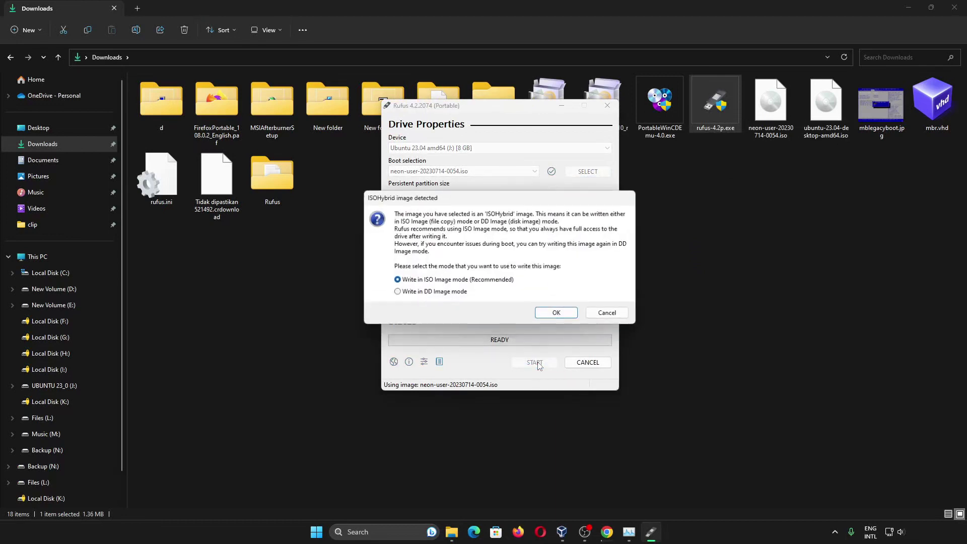
left_click(549, 314)
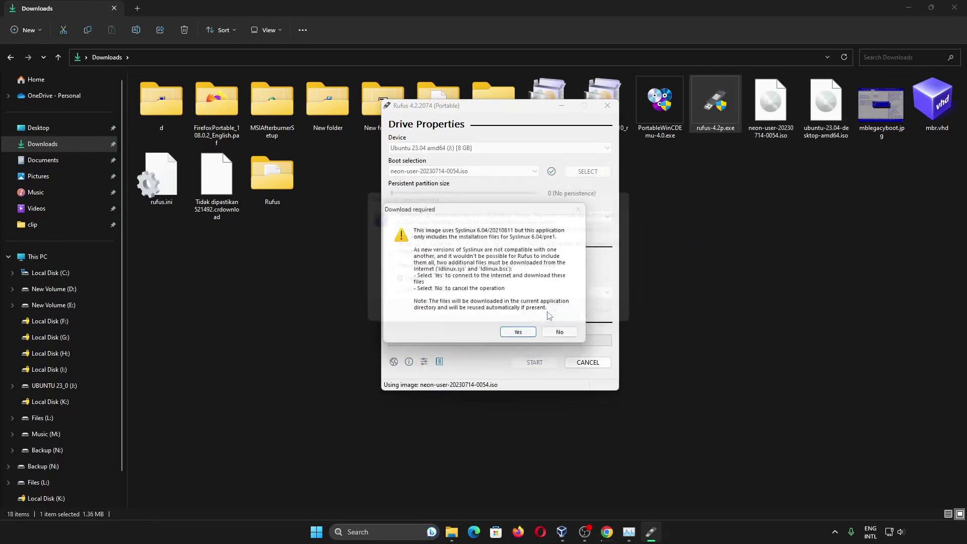
left_click(520, 334)
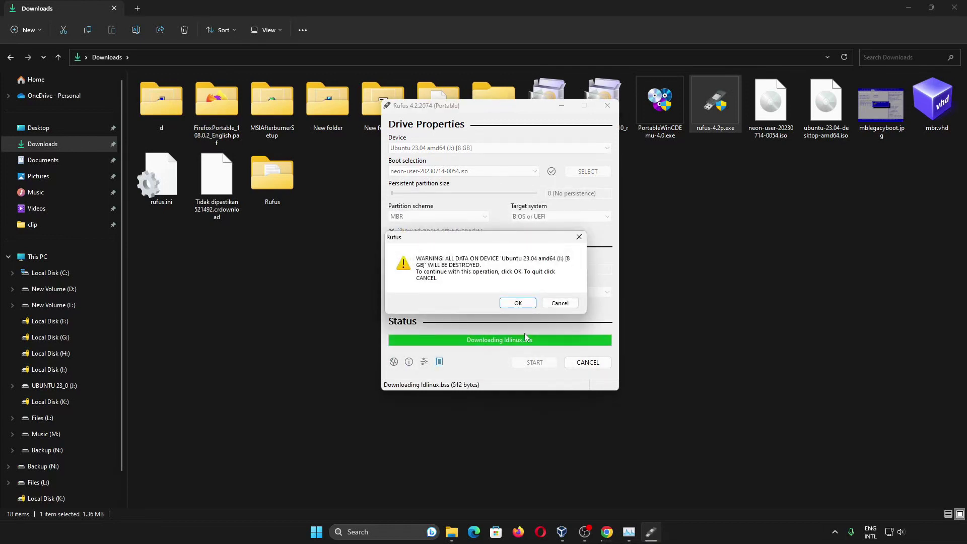
left_click(519, 304)
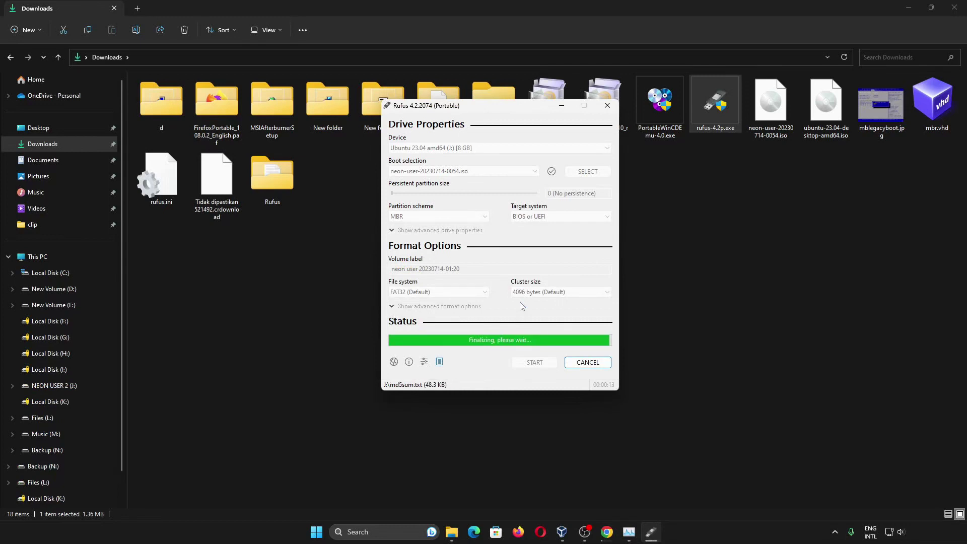
left_click(588, 362)
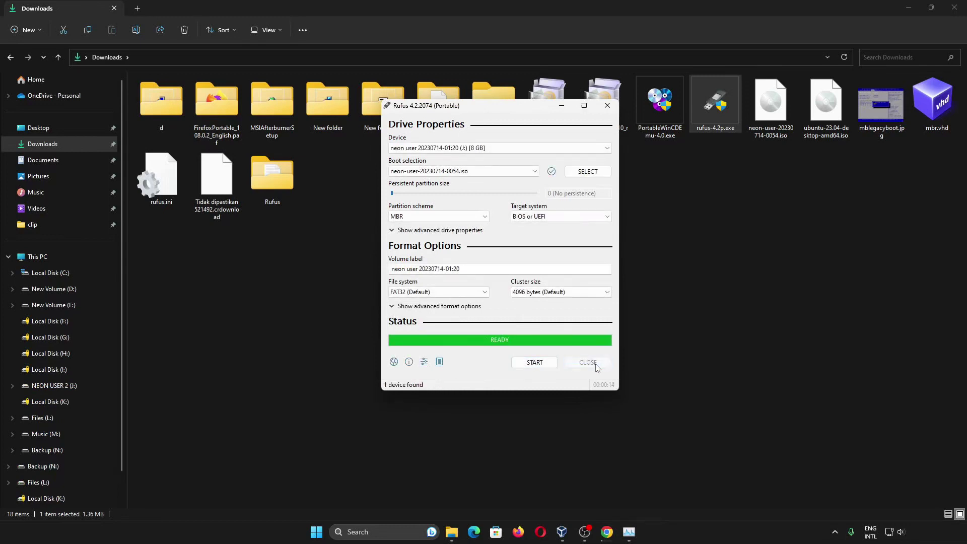
Step: Switch to VirtualBox and begin a new virtual machine named "Kde Neon" using the neon-user-20230714-0054.iso image
key("alt+Tab")
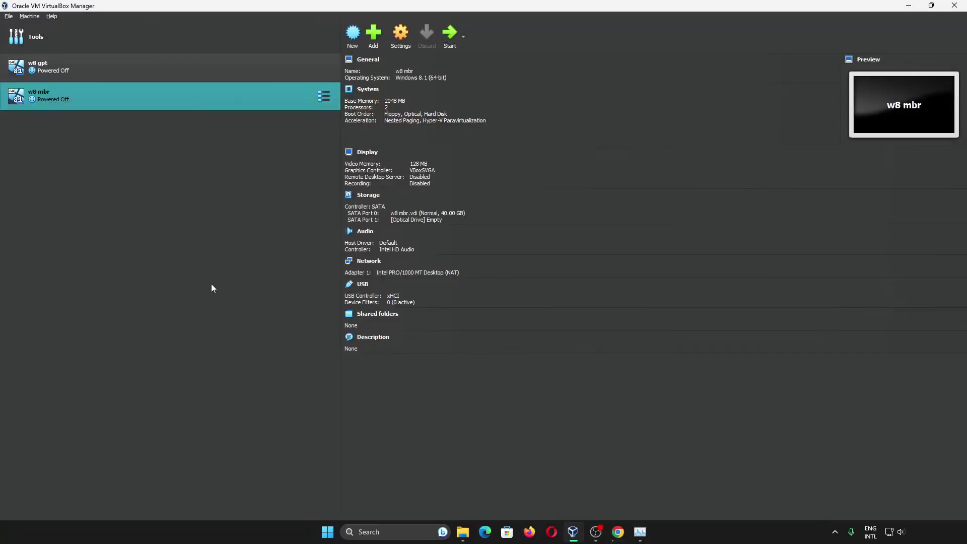
left_click(352, 32)
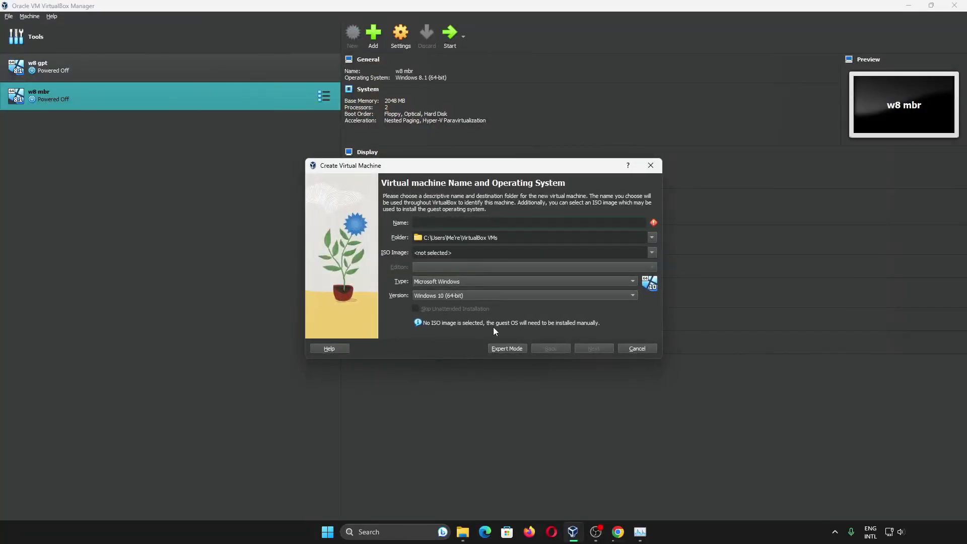
type("Kde Neon")
left_click(636, 257)
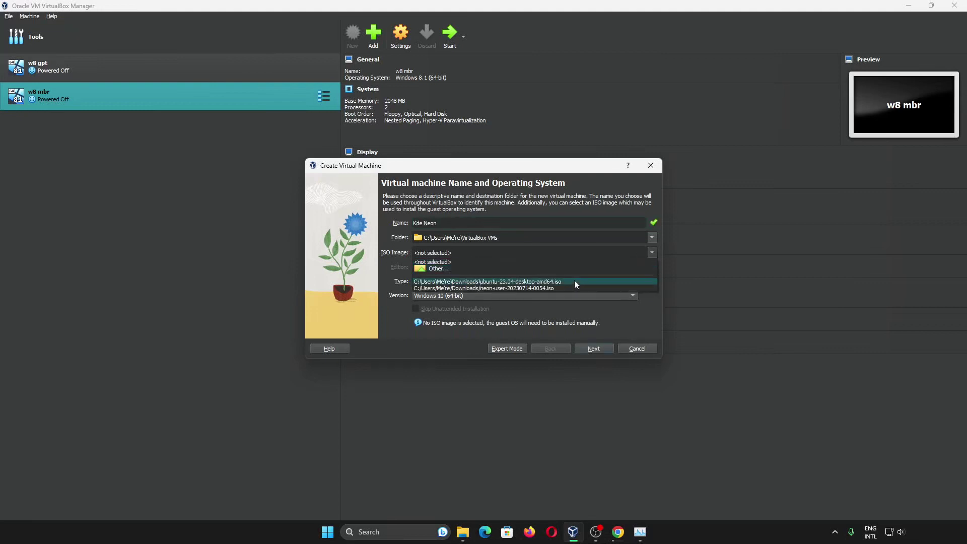
left_click(575, 280)
left_click(589, 351)
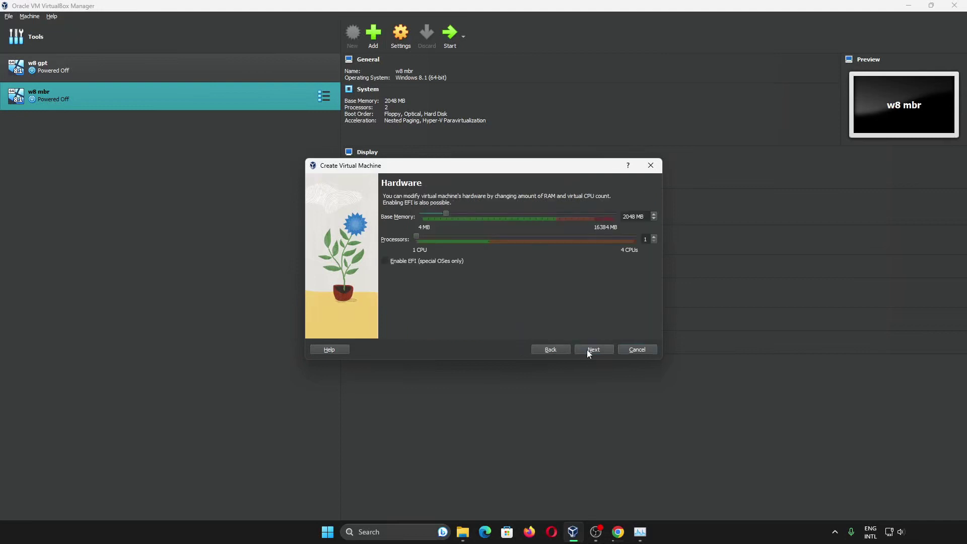
Step: Finish creating the virtual machine with 2 processors and a 25 GB disk, and start it
left_click(487, 237)
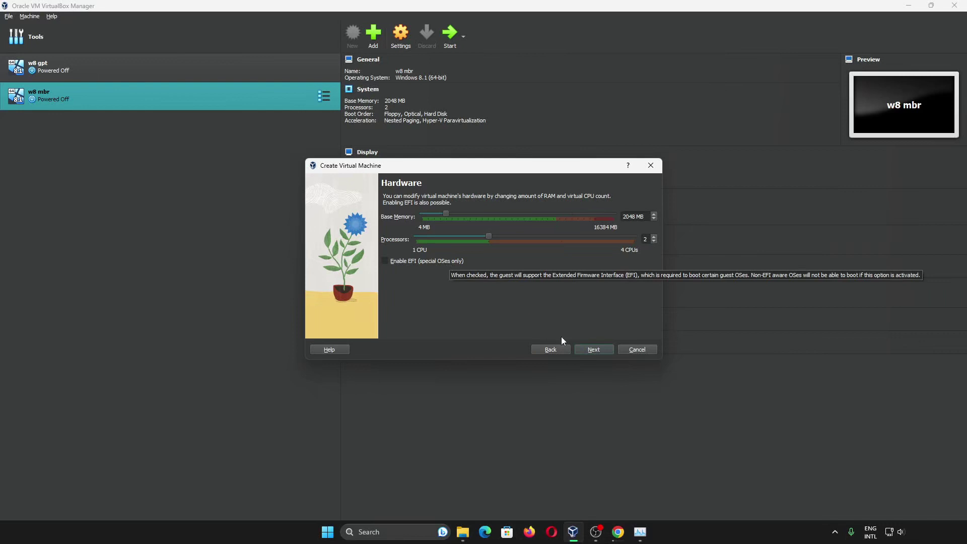
left_click(599, 350)
left_click(599, 349)
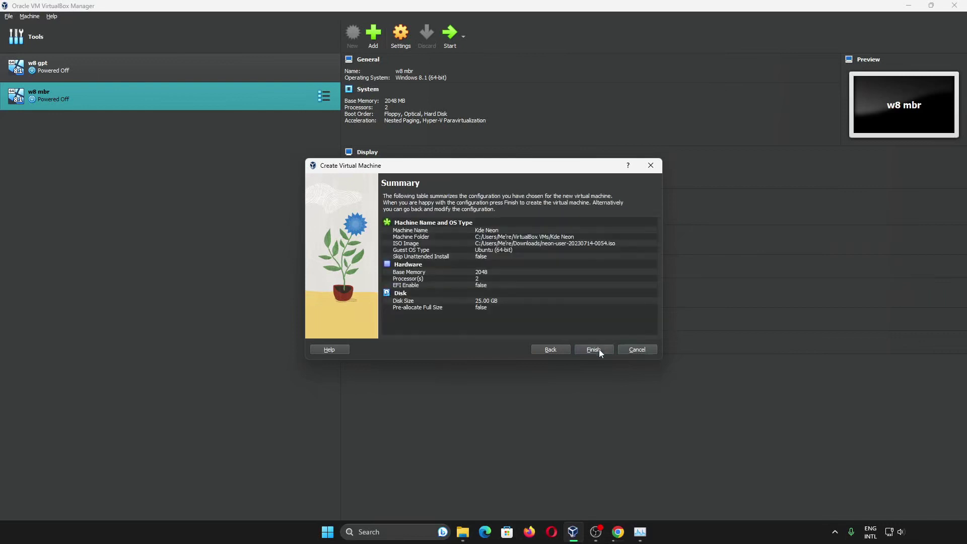
left_click(599, 350)
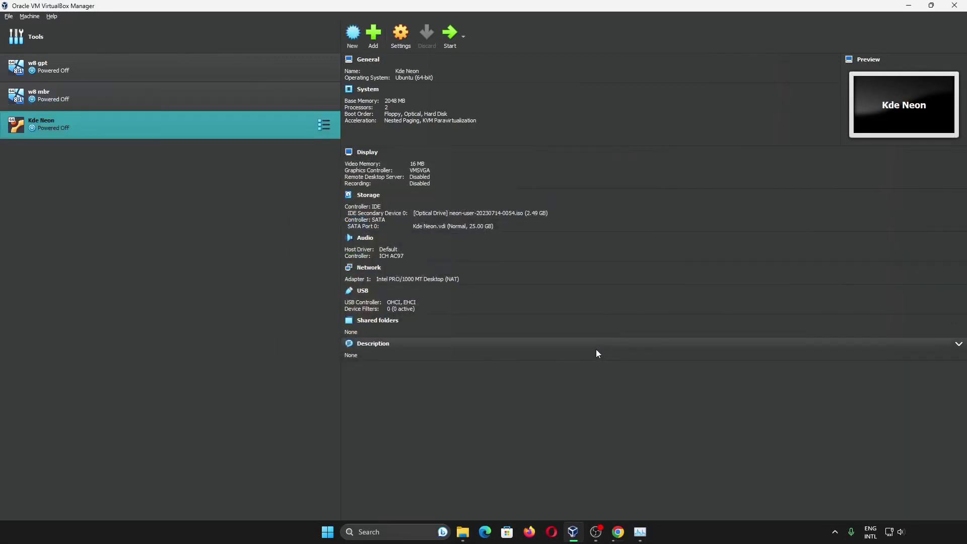
left_click(447, 43)
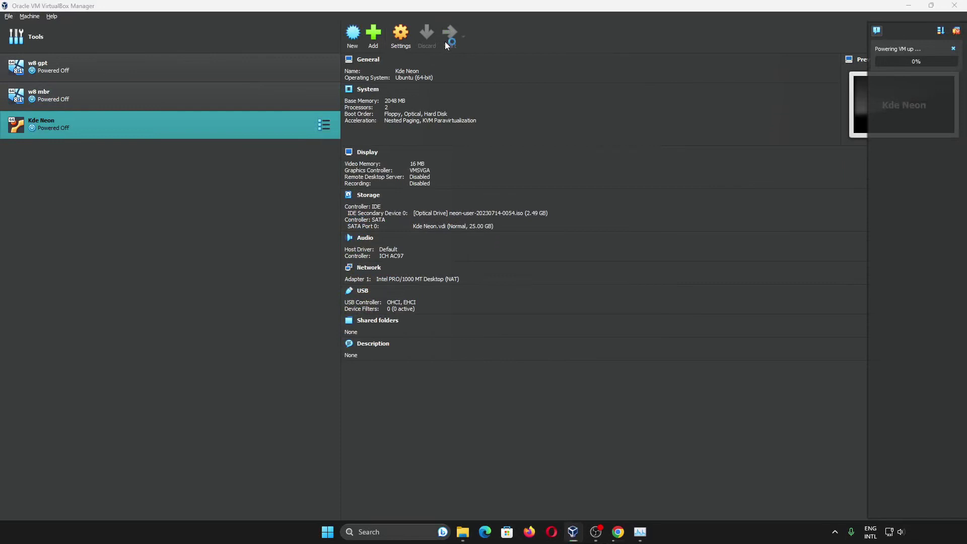
Step: Maximize the virtual machine window and view the home folder in the live session's file manager, closing it again
double_click(614, 119)
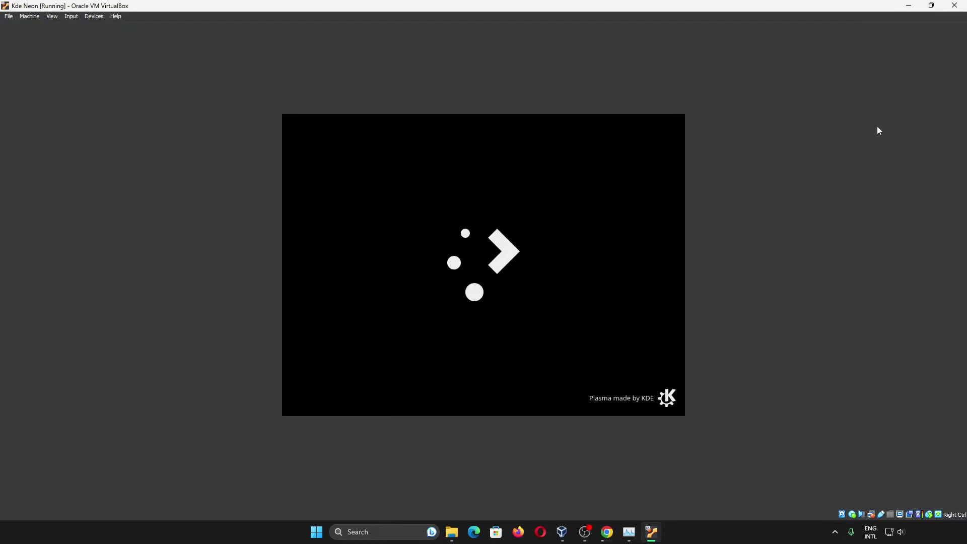
key("alt+Tab")
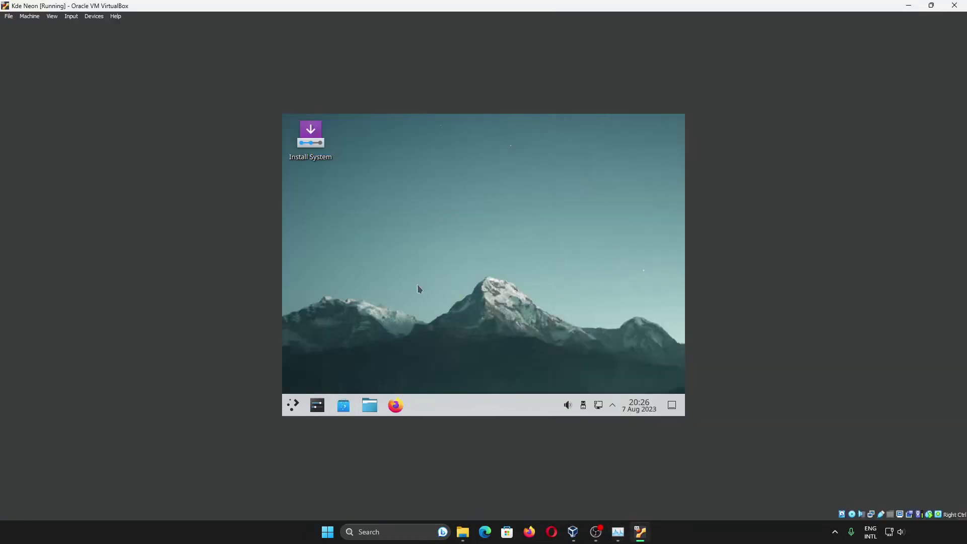
left_click(370, 406)
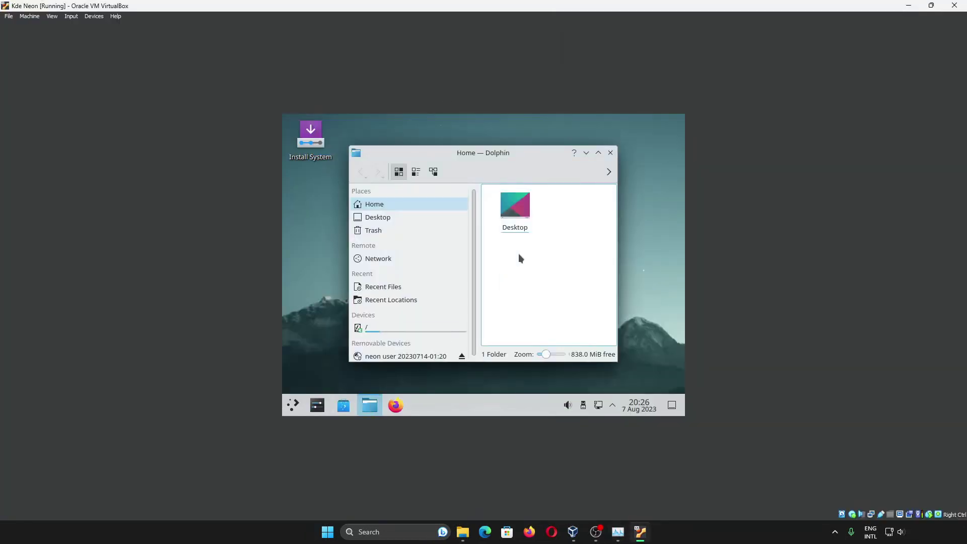
left_click(599, 153)
left_click(673, 121)
Step: Set the live session's display resolution to 1360x768 and close the display settings
right_click(421, 291)
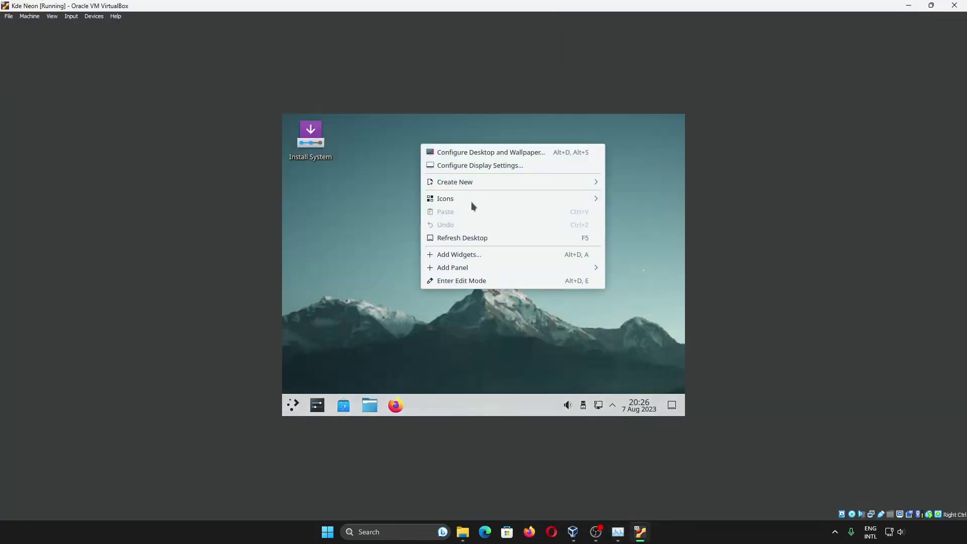
left_click(479, 165)
left_click(493, 321)
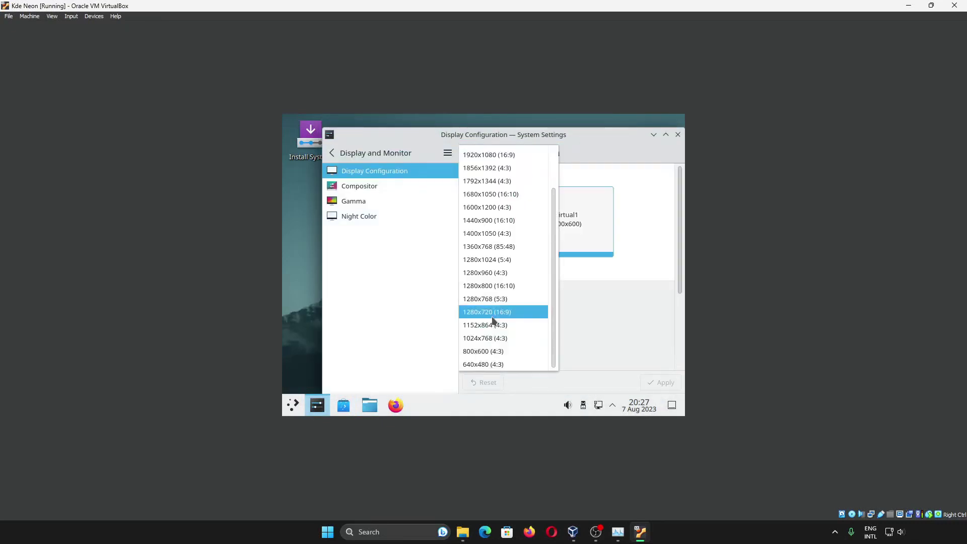
left_click(485, 247)
left_click(819, 177)
Step: Look at System Monitor and the file manager in the live session, closing both
left_click(152, 448)
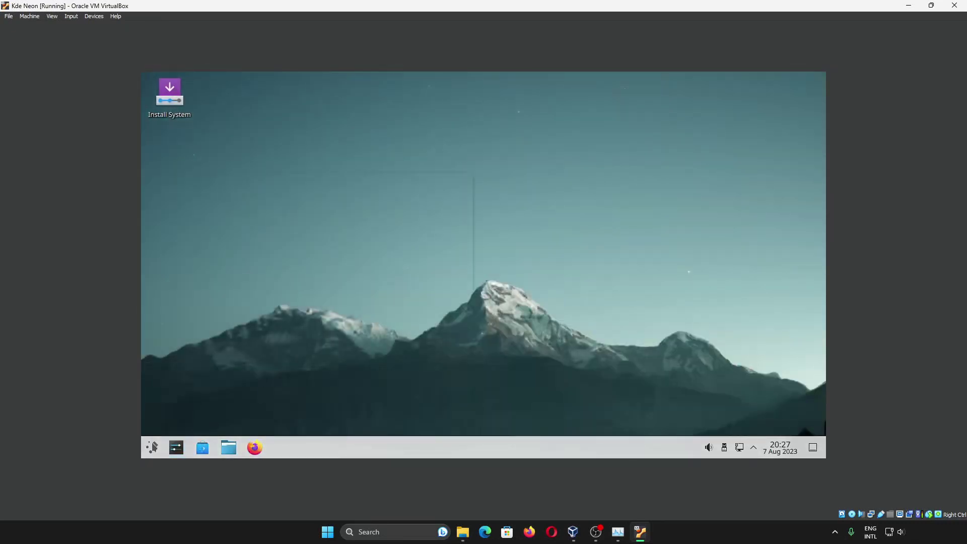
type("sys")
key("Return")
left_click(229, 448)
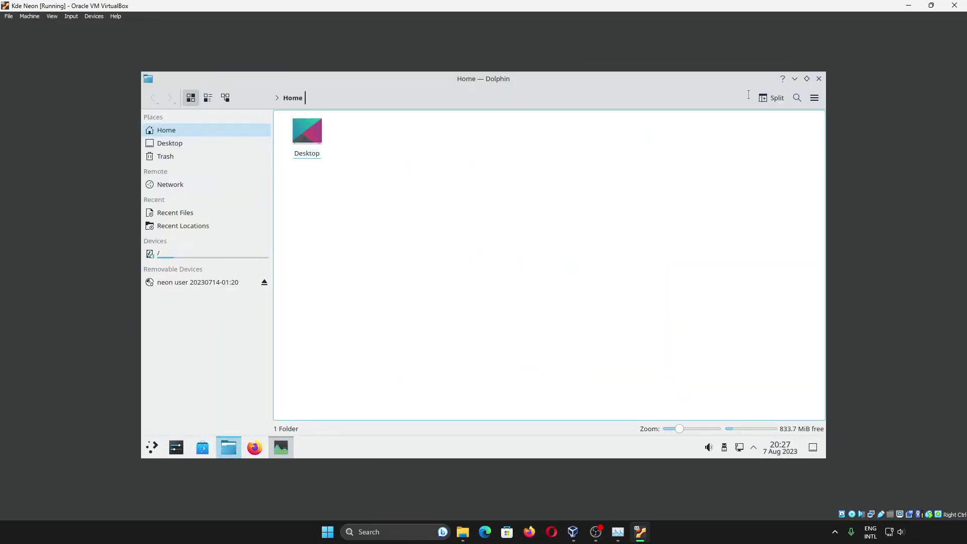
left_click(819, 79)
left_click(819, 80)
Step: Browse the live session's installed application categories and search the launcher for "libre", closing it again
left_click(152, 448)
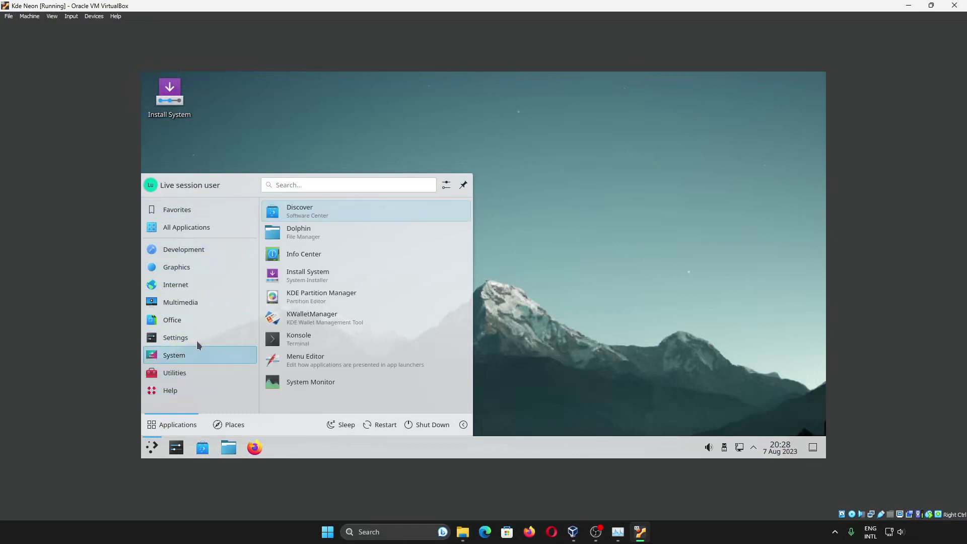
left_click(278, 184)
type("libre")
key("Escape")
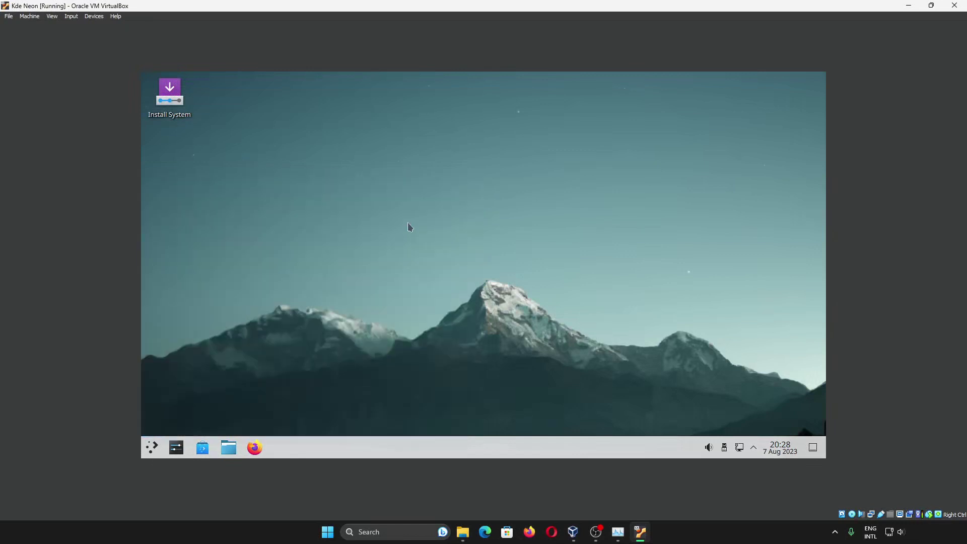
Step: Launch the KDE neon installer and set its language to Indonesia on the welcome page
left_click(169, 108)
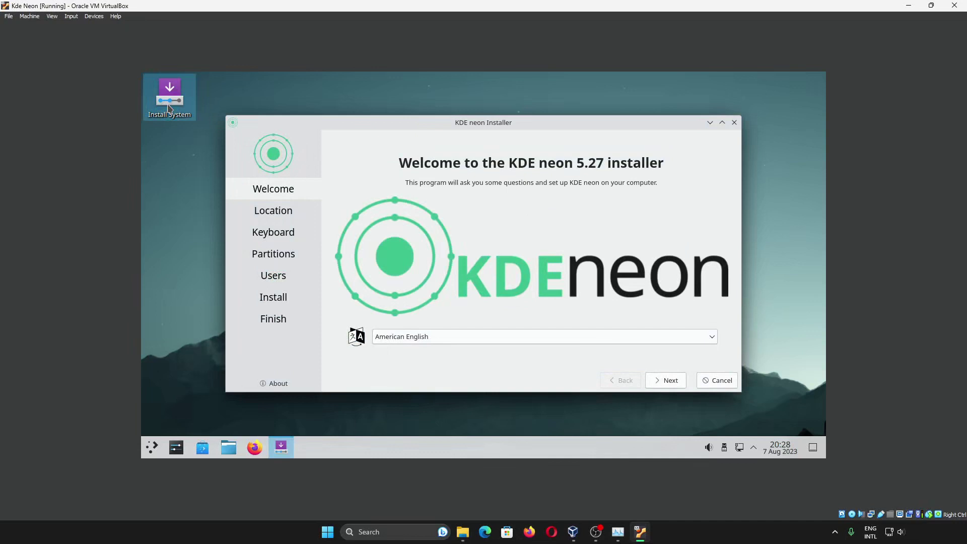
left_click(671, 380)
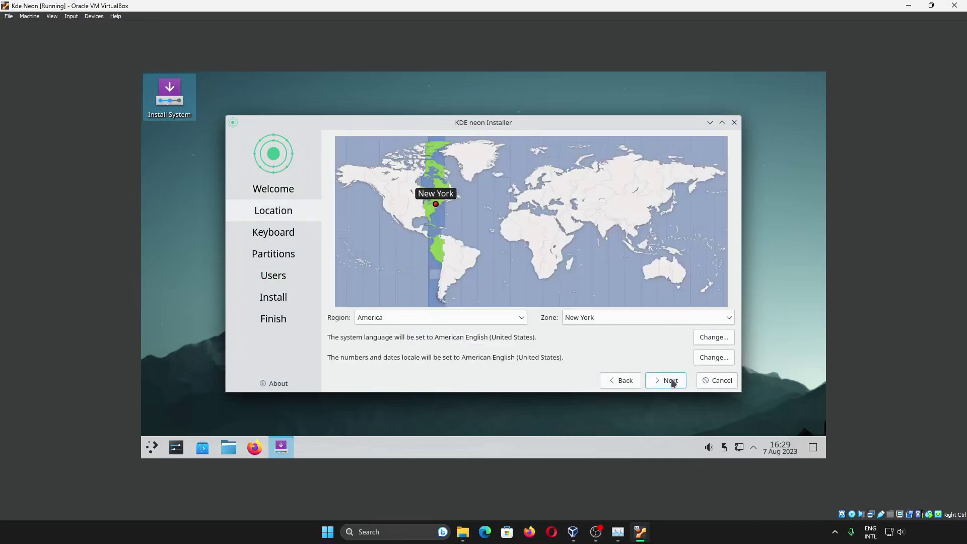
left_click(622, 381)
left_click(604, 337)
scroll(564, 272, "up", 1)
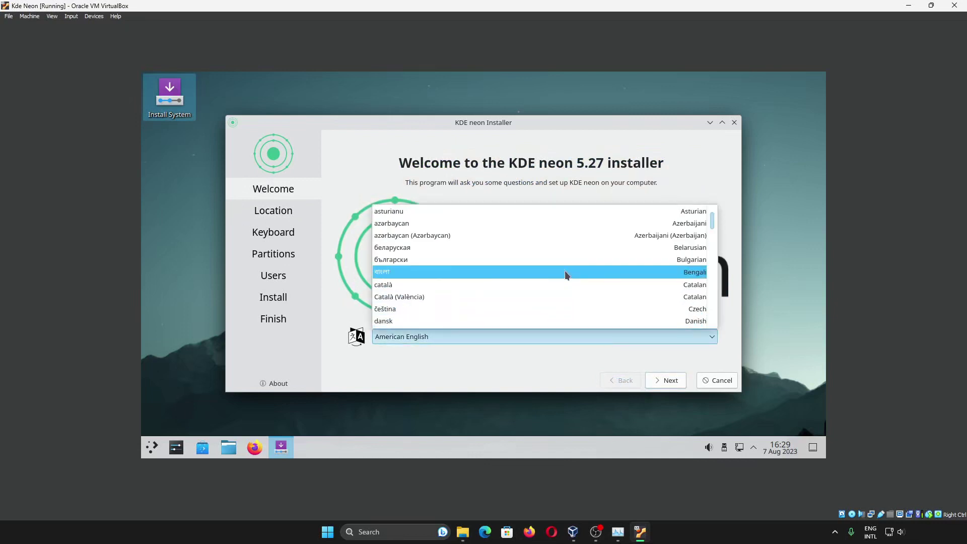
scroll(562, 267, "down", 6)
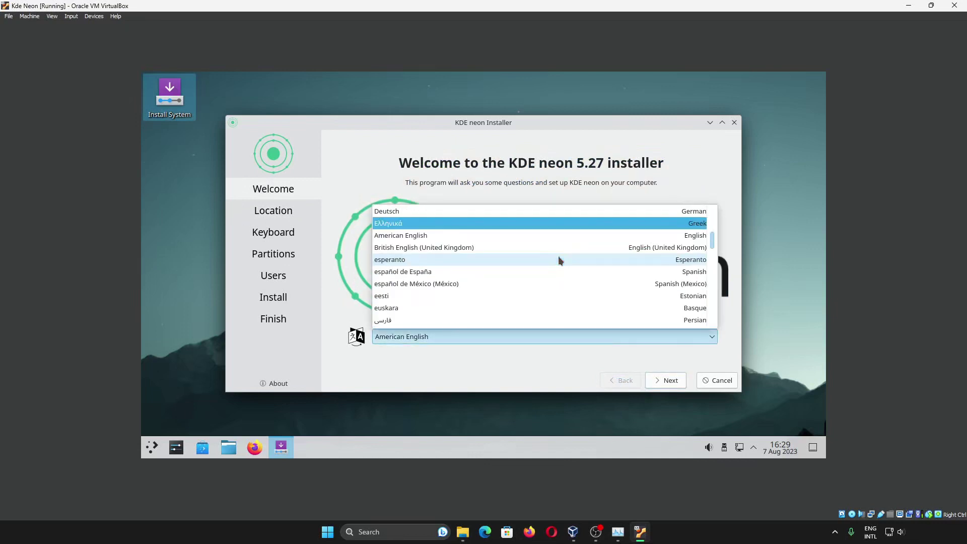
scroll(558, 261, "down", 2)
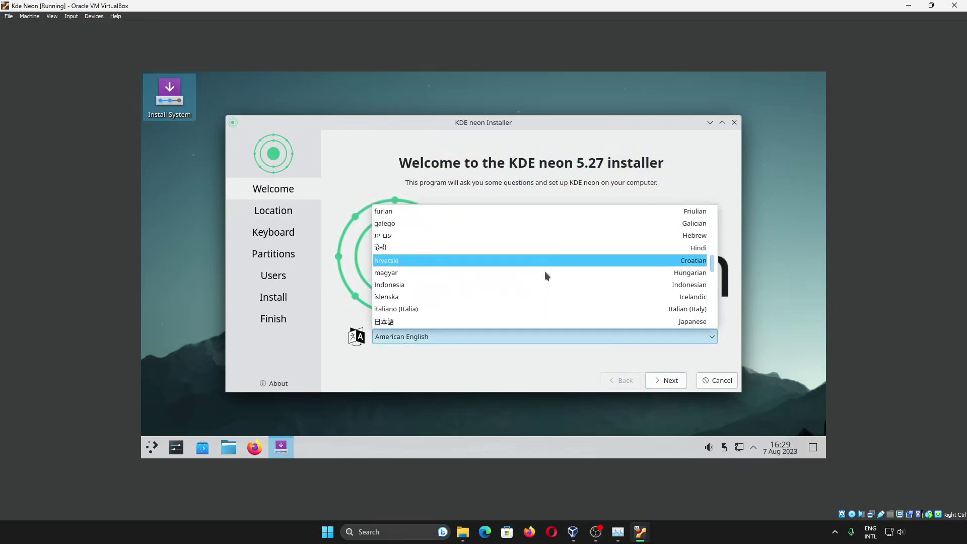
left_click(523, 284)
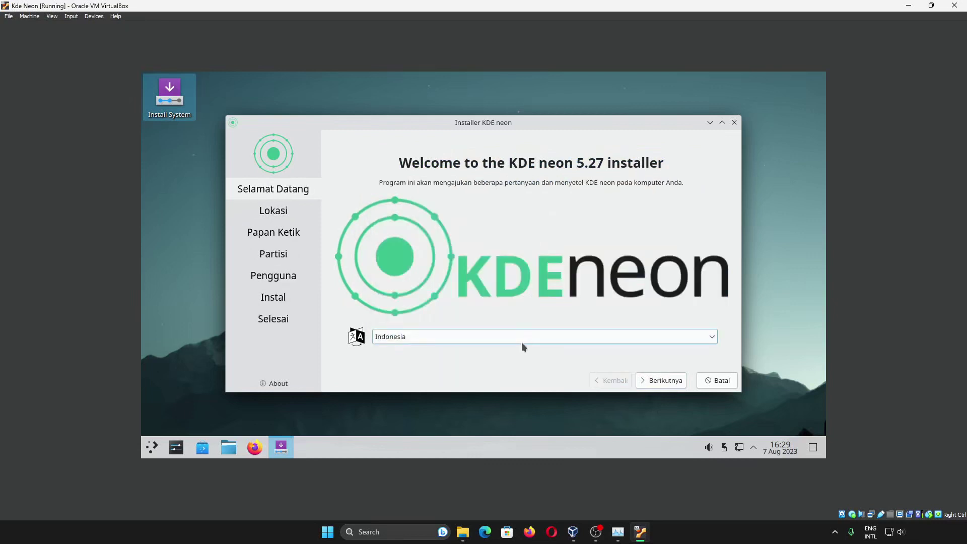
Step: Disconnect the virtual machine's network adapter
left_click(75, 17)
mouse_move(94, 16)
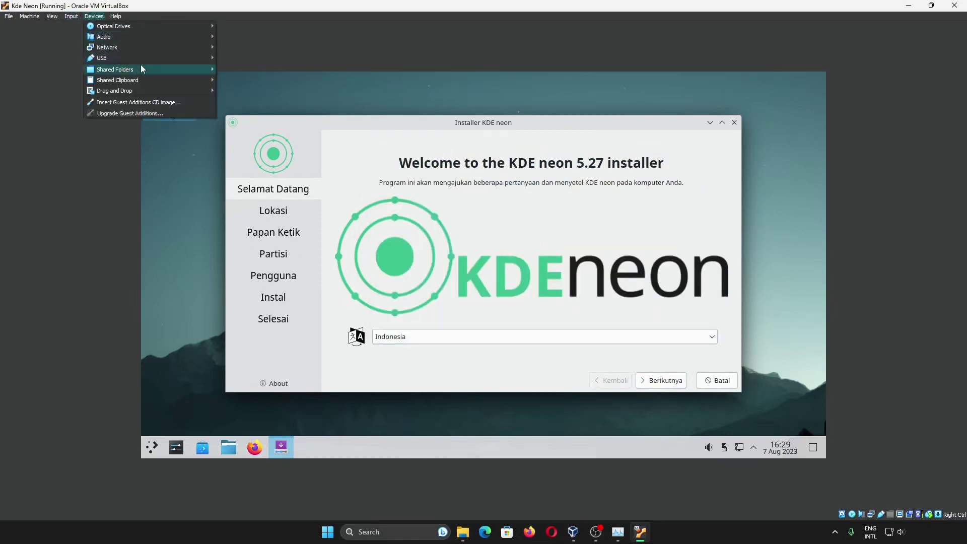
mouse_move(192, 48)
left_click(251, 59)
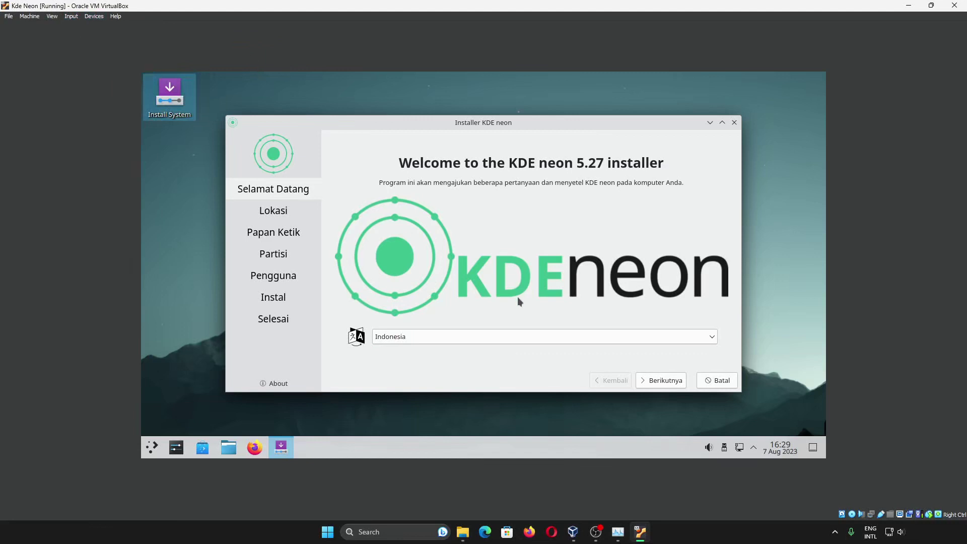
Step: Accept the location and Indonesian (Latin) keyboard settings, and choose to erase the 25 GiB VBOX HARDDISK for the installation
left_click(654, 381)
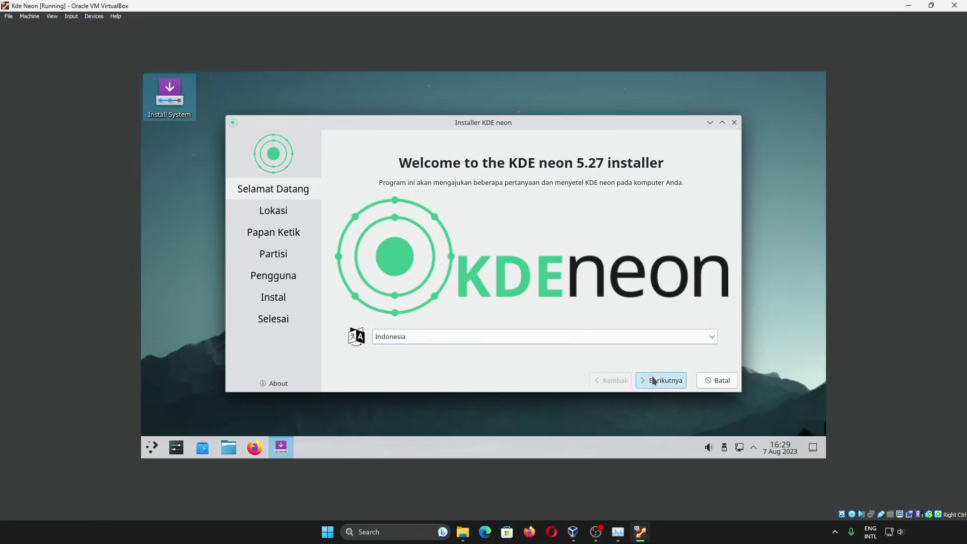
left_click(654, 381)
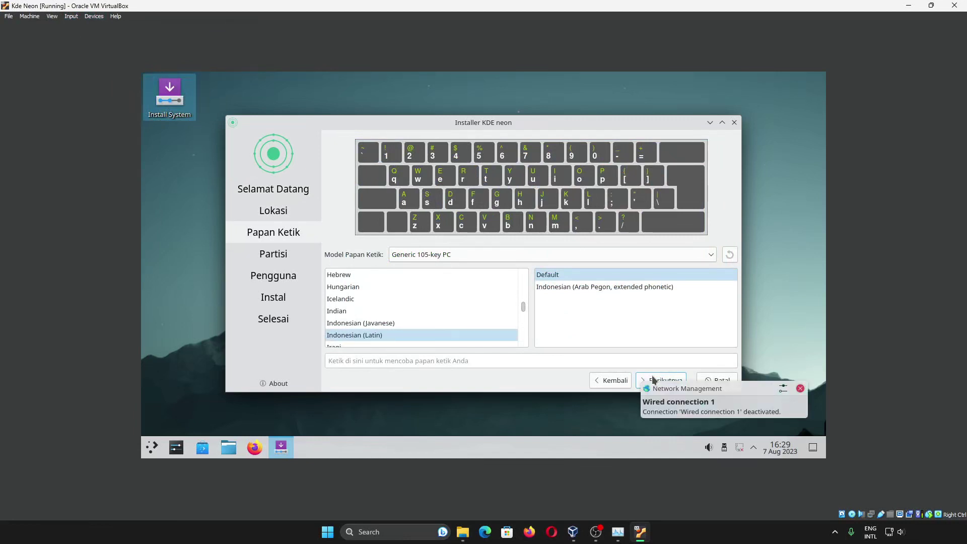
left_click(654, 380)
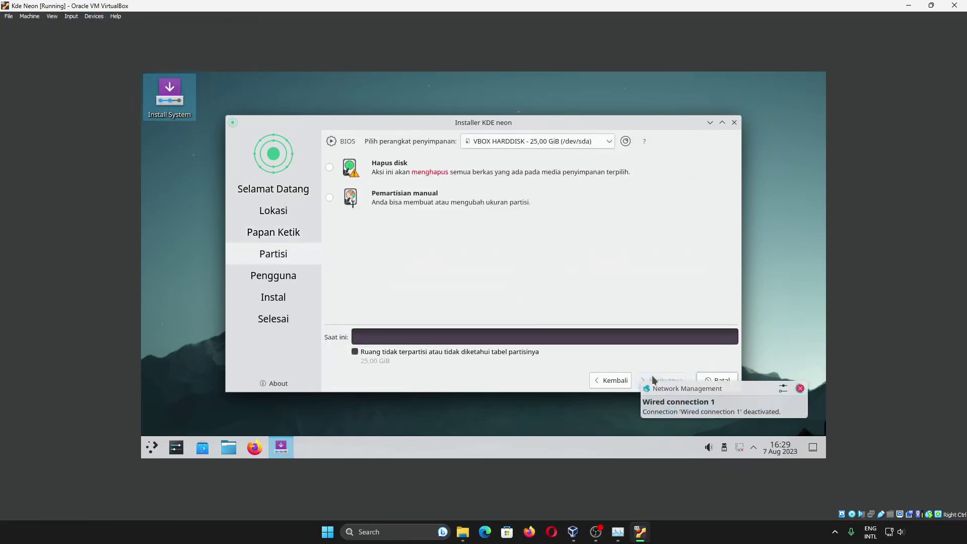
left_click(329, 167)
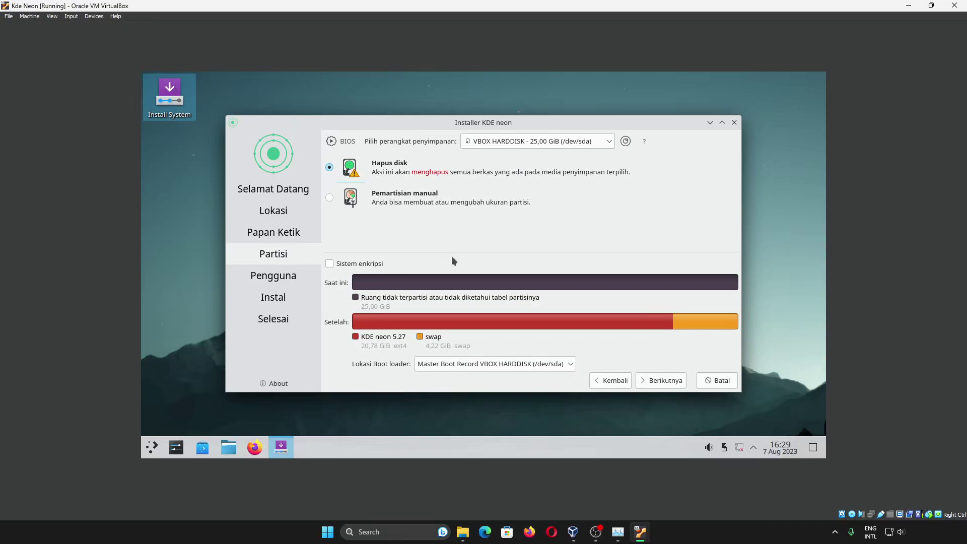
left_click(669, 381)
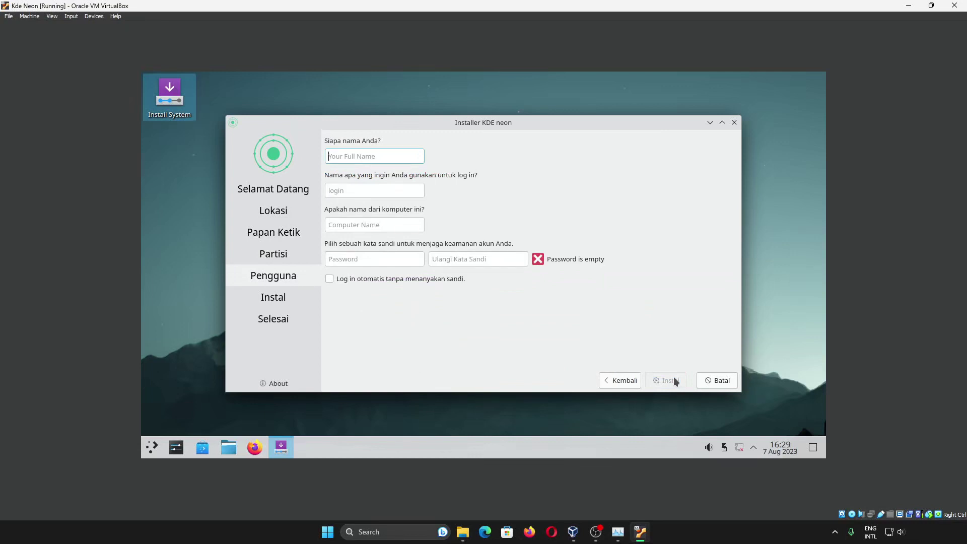
Step: Fill in the user account with the name "me", enter and repeat the account password, and enable automatic login
type("me")
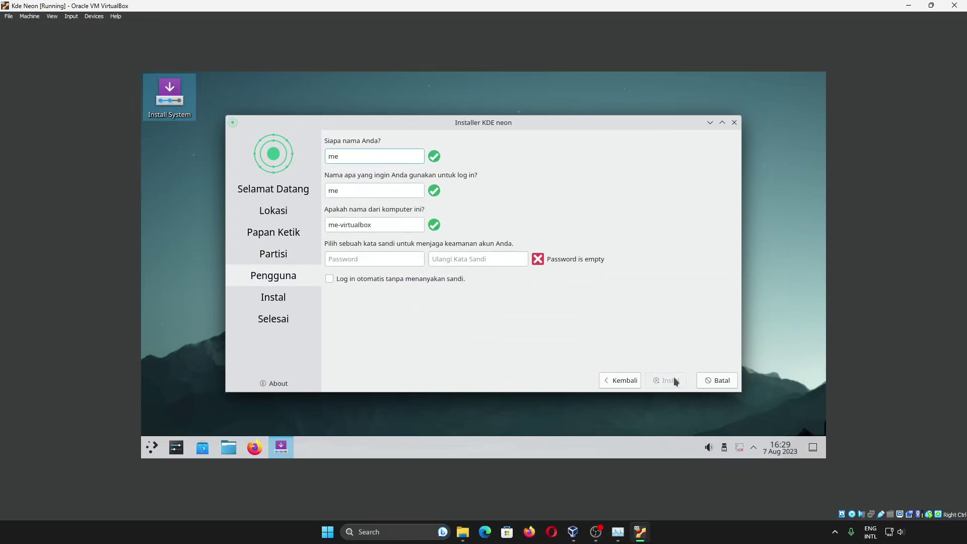
left_click(399, 260)
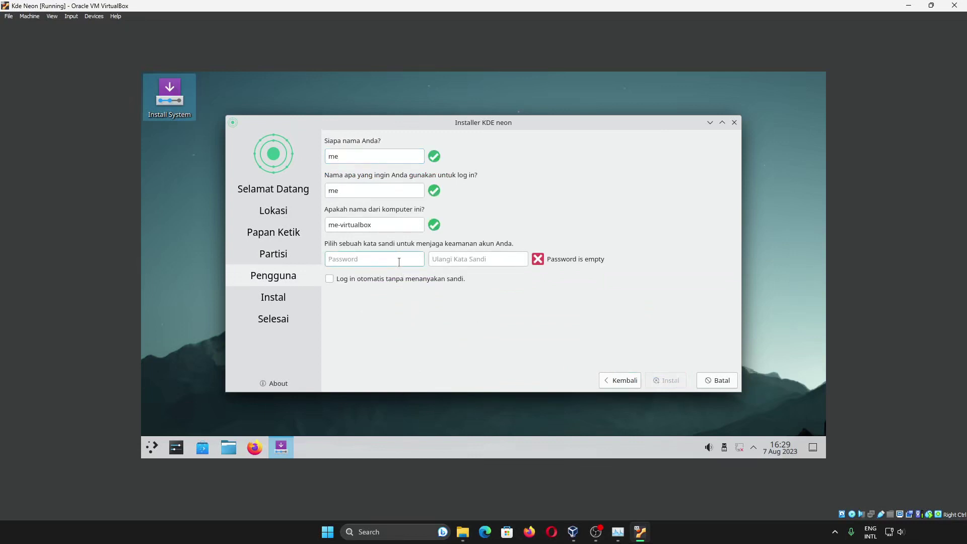
type("********")
key("Tab")
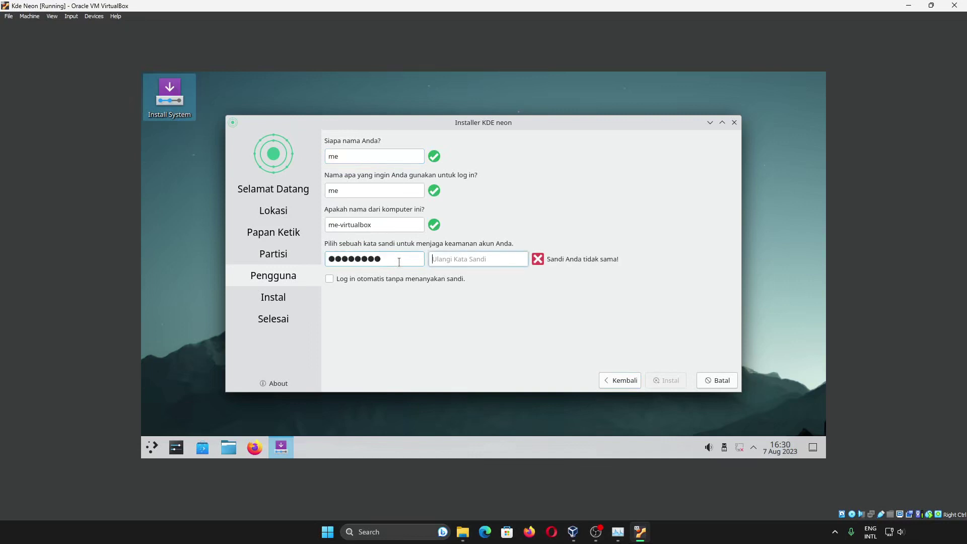
type("********")
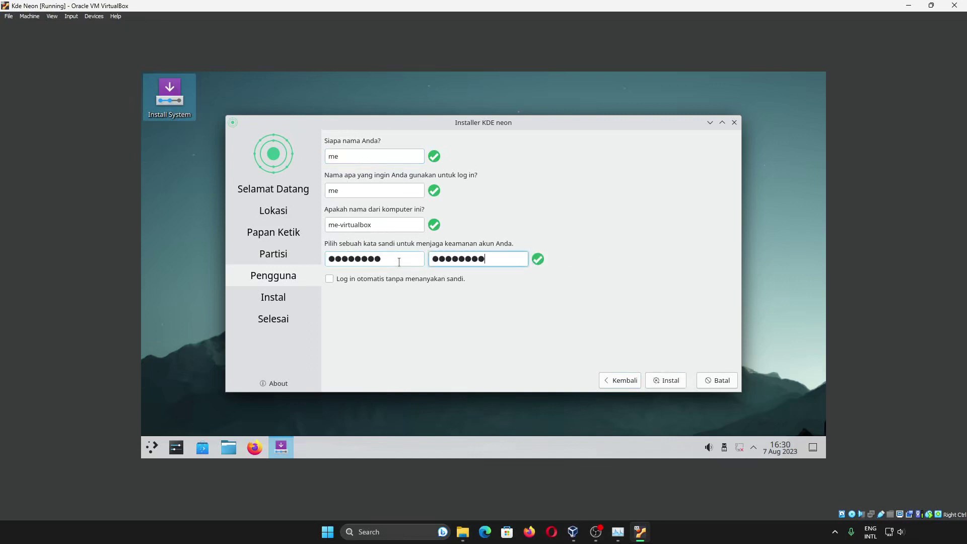
left_click(364, 280)
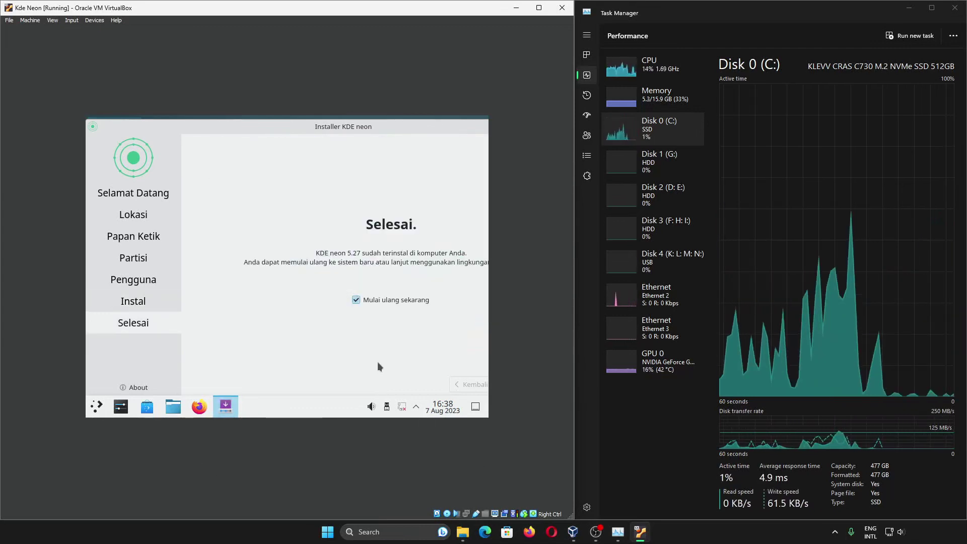
Step: Bring the finished installer fully into view and complete it with the restart-now option, restarting into the installed system
left_click_drag(407, 126, 298, 59)
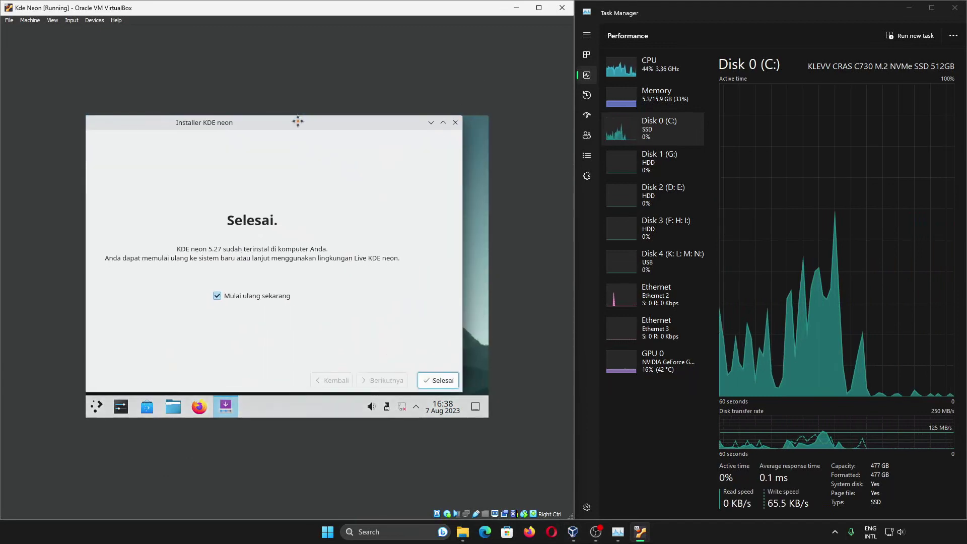
left_click(437, 382)
key("Return")
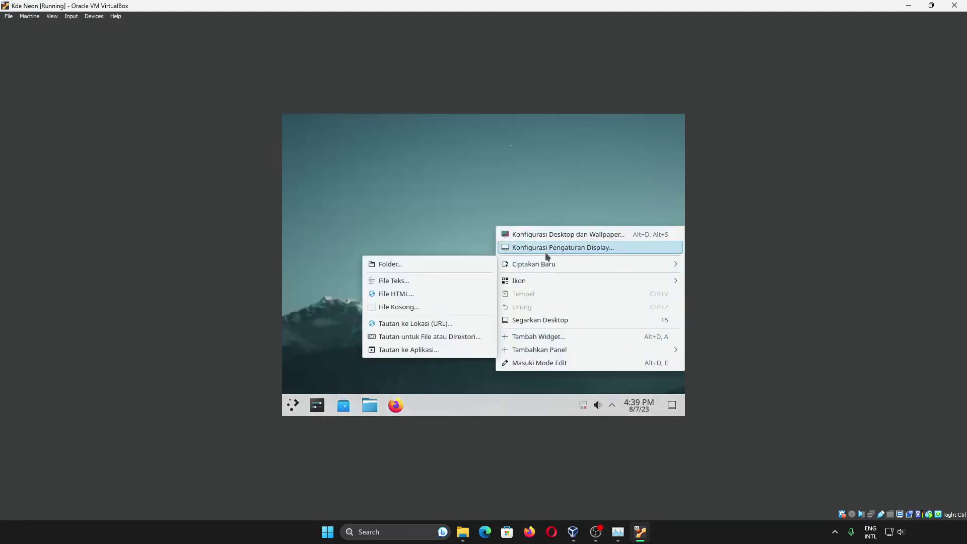
Step: Set the installed system's display resolution to 1360x768, apply it and close the display settings
left_click(546, 249)
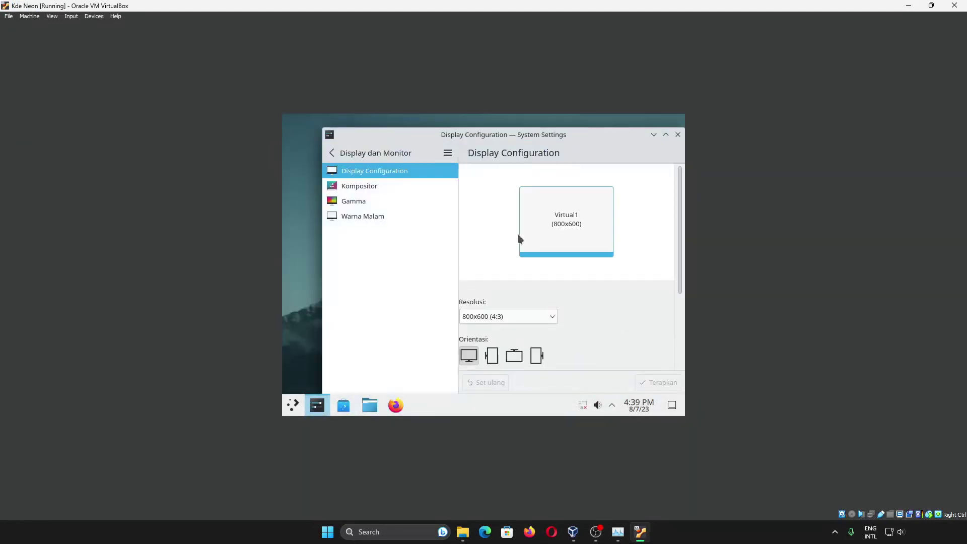
left_click(509, 316)
left_click(494, 193)
left_click(659, 382)
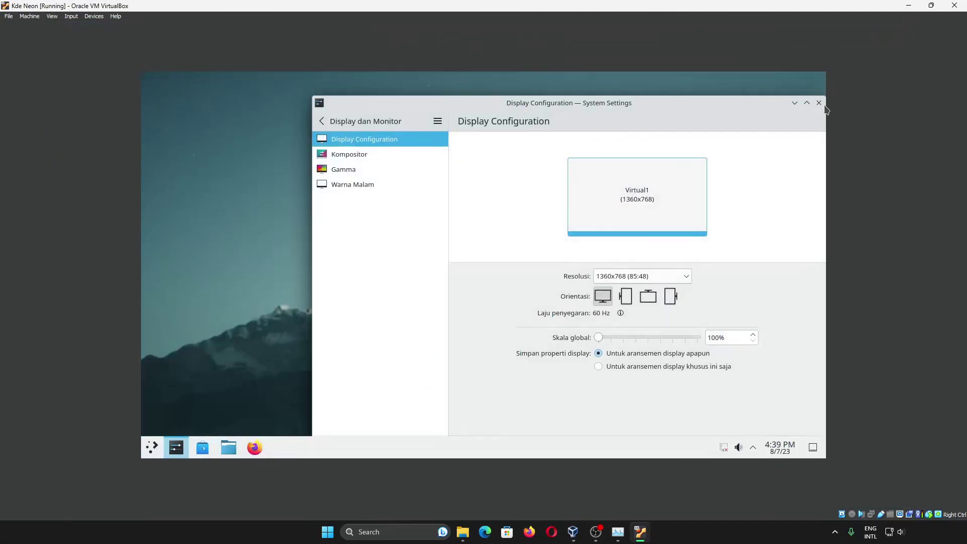
left_click(819, 103)
left_click_drag(259, 139, 658, 342)
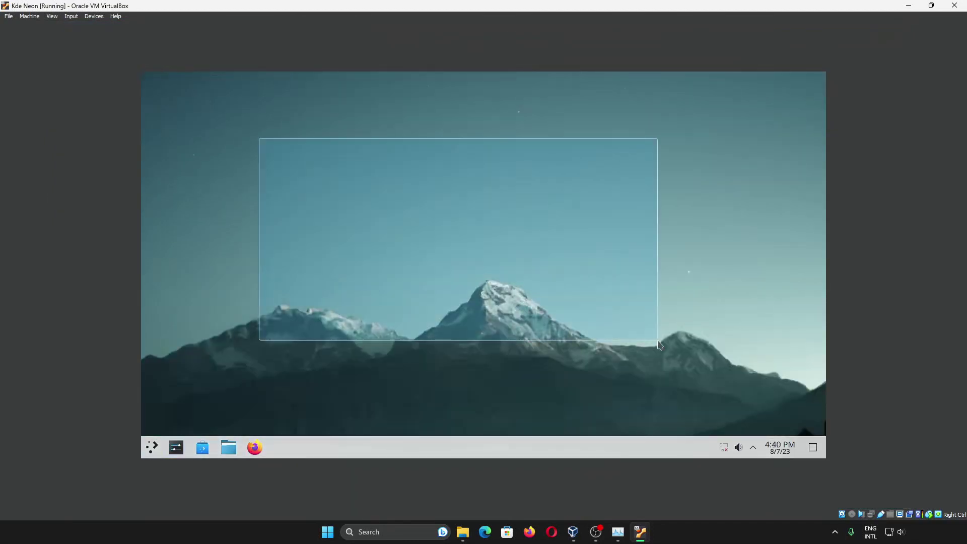
left_click_drag(659, 345, 661, 346)
left_click_drag(687, 275, 157, 391)
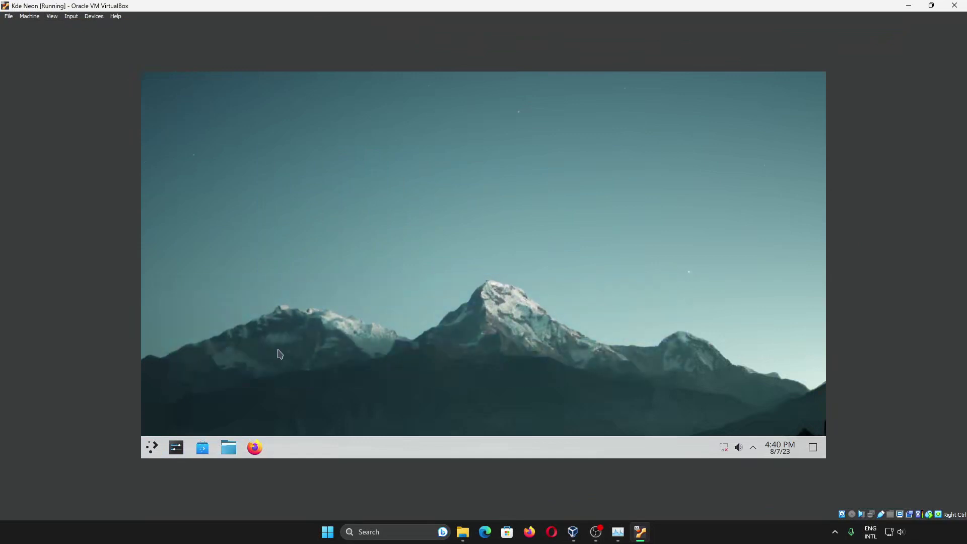
Step: View the home folder in the file manager and browse the office and system application categories in the launcher
left_click(226, 446)
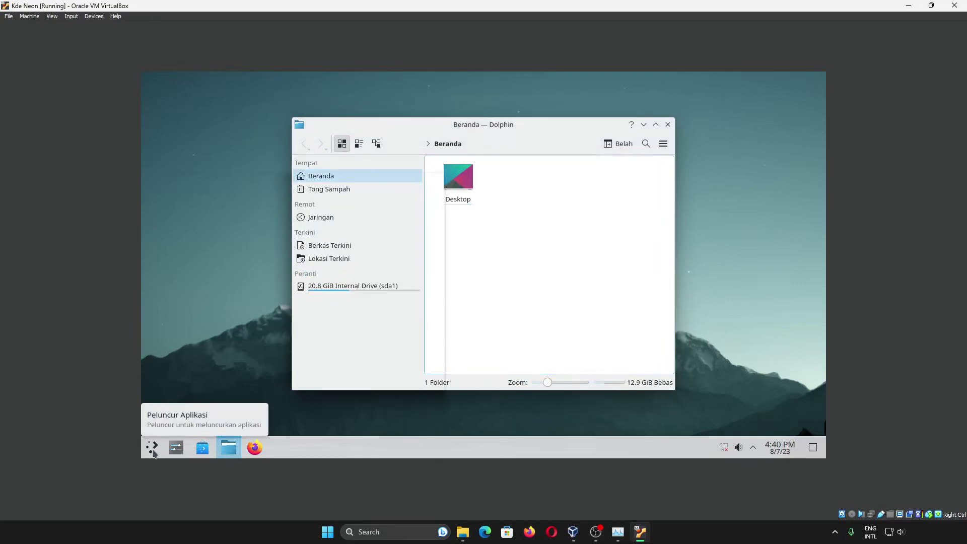
left_click(153, 450)
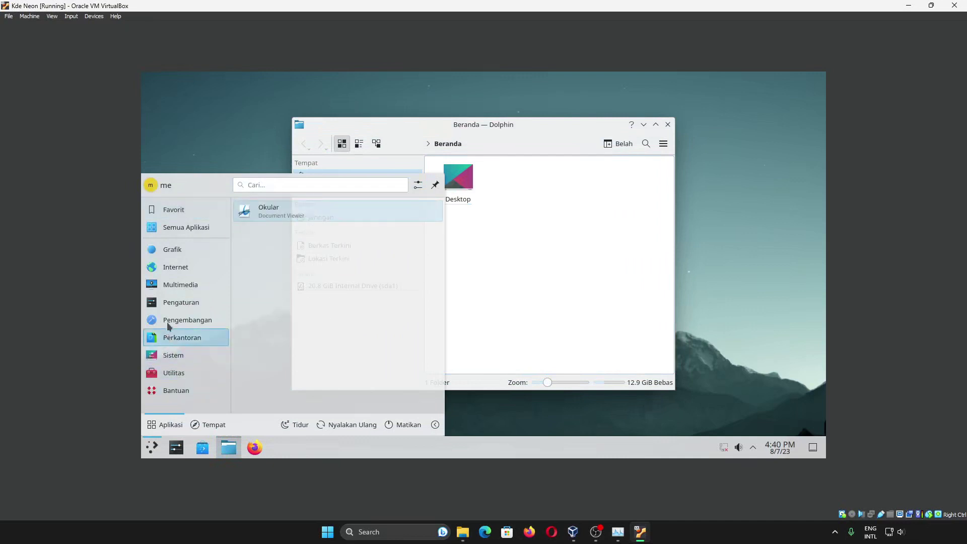
mouse_move(176, 339)
mouse_move(177, 357)
Step: Examine the running applications and the usage history in System Monitor, then close it and the file manager
left_click(272, 360)
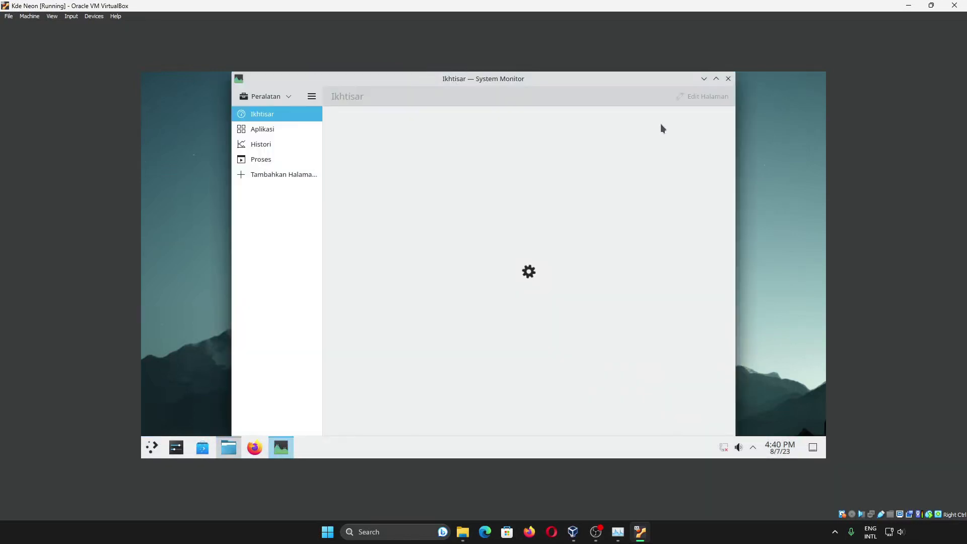
left_click(290, 132)
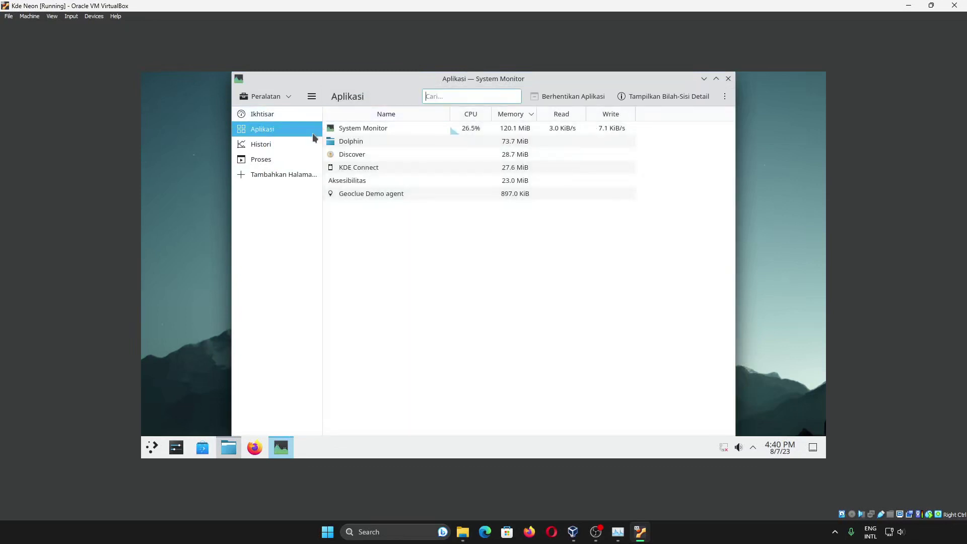
left_click(296, 145)
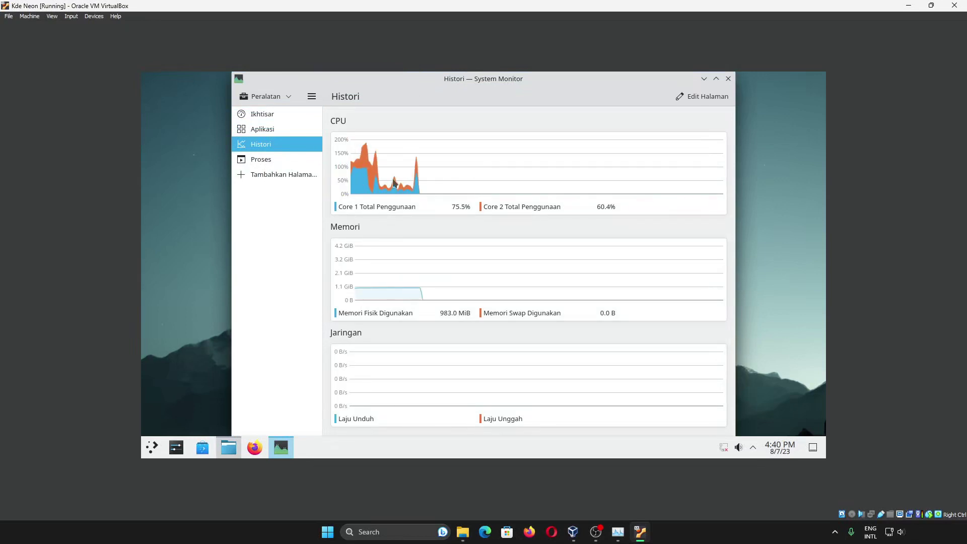
left_click(729, 78)
left_click(668, 124)
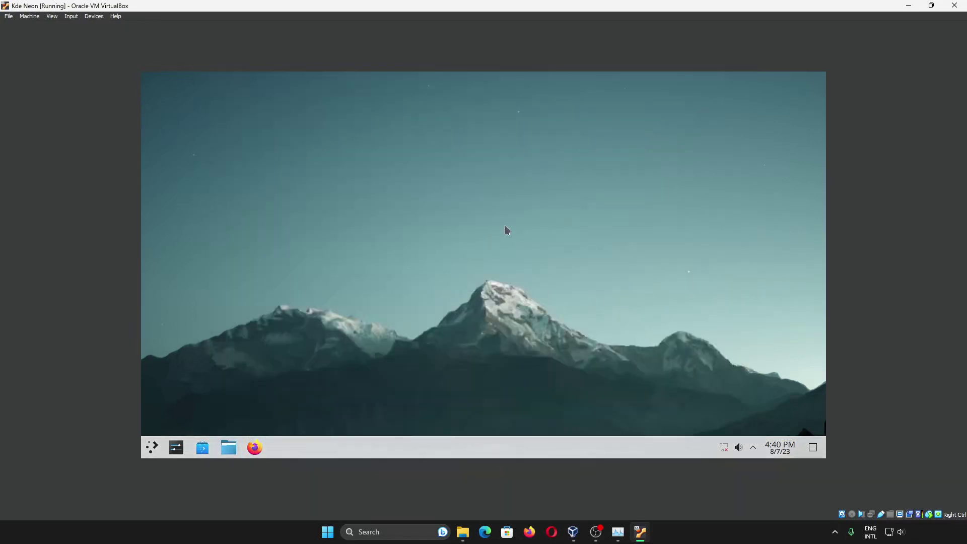